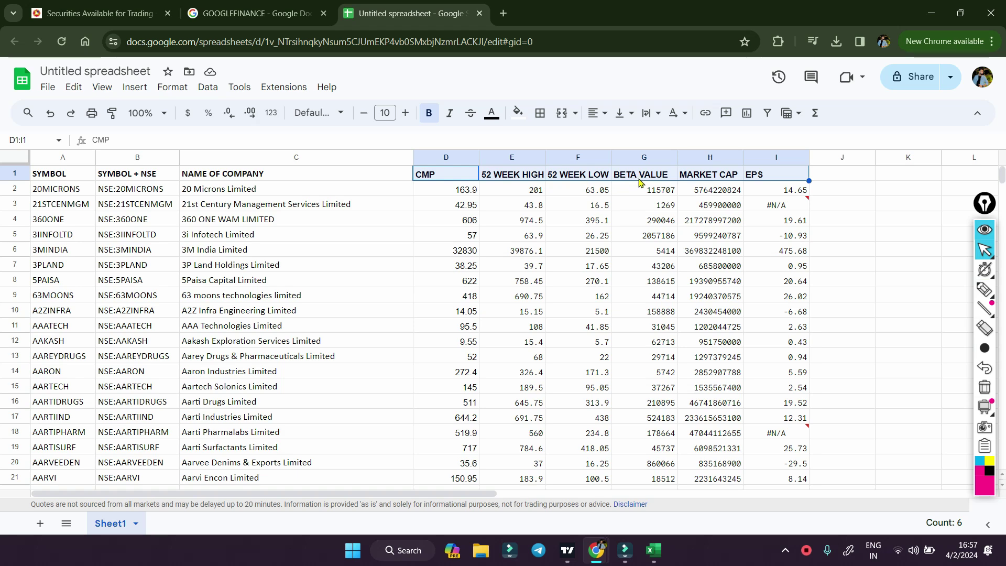
- Review the real-time, historical and mutual fund attributes on the GOOGLEFINANCE help page, and return to the stock spreadsheet
{"action": "left_click", "coordinate": [669, 251]}
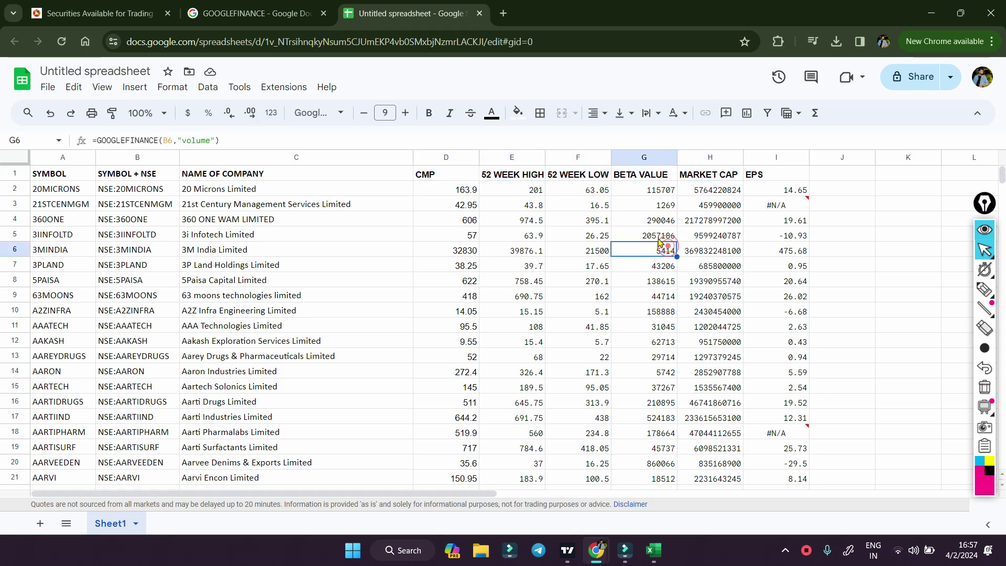
{"action": "key", "text": "ctrl+shift+Tab"}
{"action": "scroll", "coordinate": [310, 272], "scroll_direction": "up", "scroll_amount": 4}
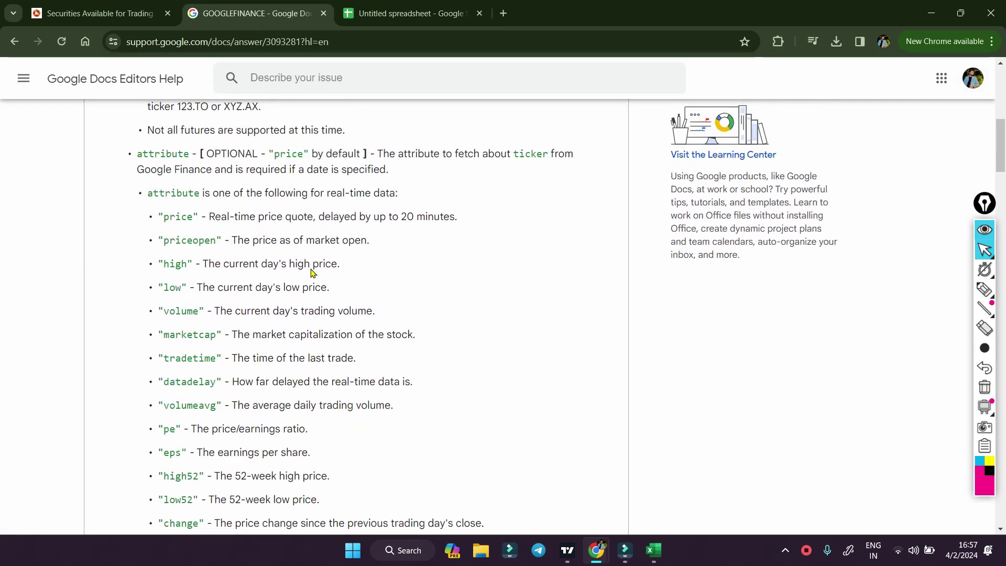
{"action": "scroll", "coordinate": [201, 252], "scroll_direction": "down", "scroll_amount": 3}
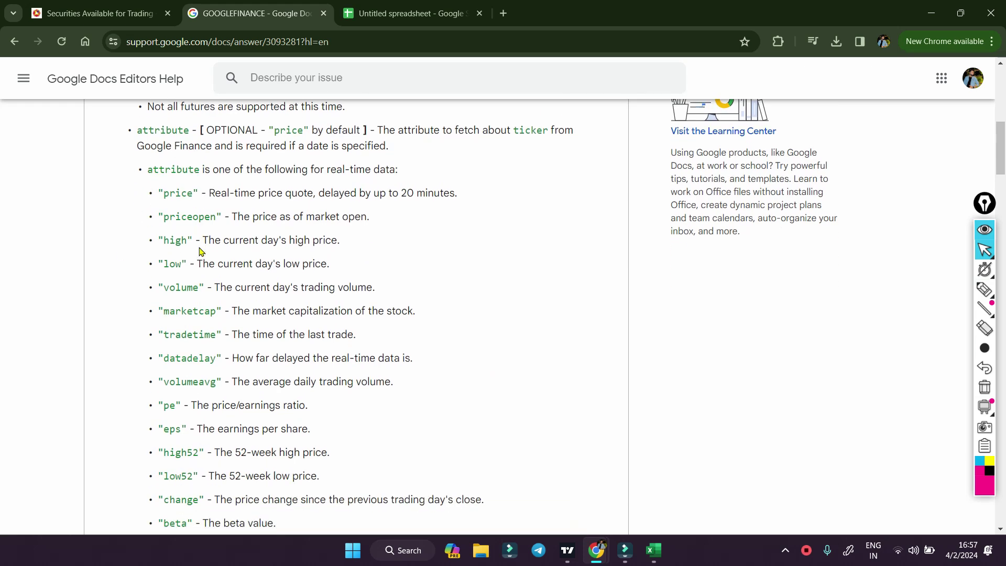
{"action": "scroll", "coordinate": [155, 268], "scroll_direction": "down", "scroll_amount": 5}
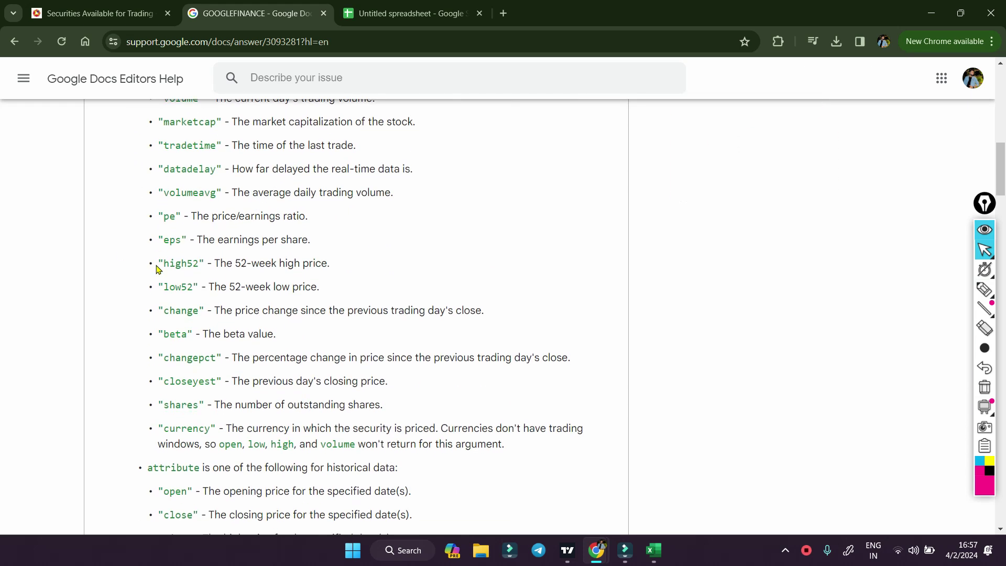
{"action": "scroll", "coordinate": [191, 341], "scroll_direction": "down", "scroll_amount": 8}
{"action": "scroll", "coordinate": [192, 340], "scroll_direction": "down", "scroll_amount": 4}
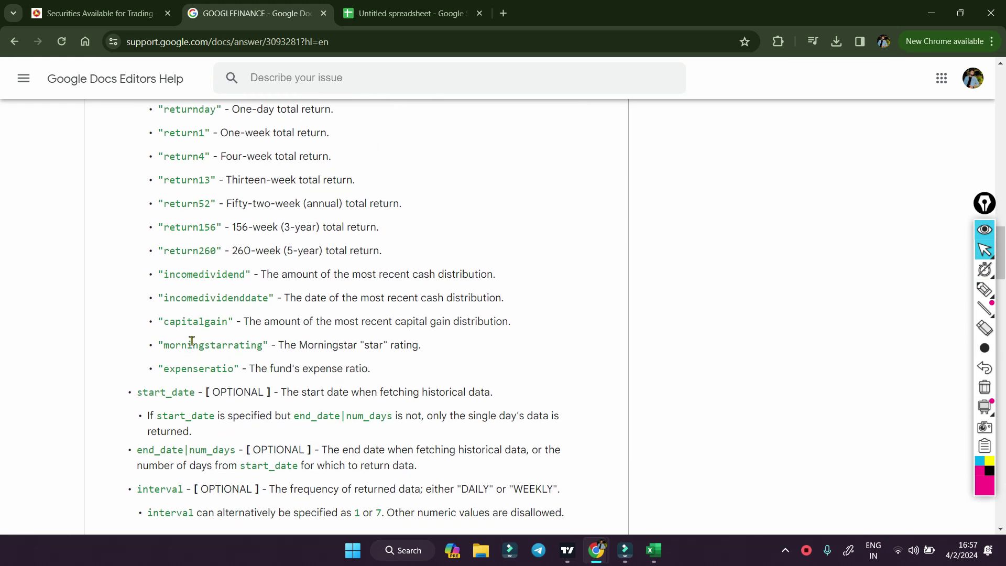
{"action": "left_click", "coordinate": [403, 13]}
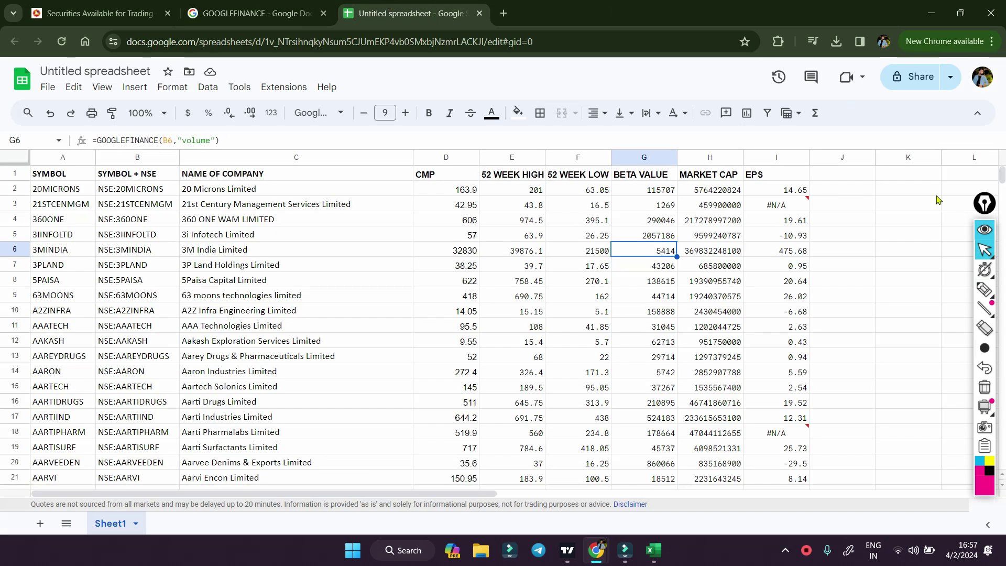
{"action": "left_click", "coordinate": [840, 280]}
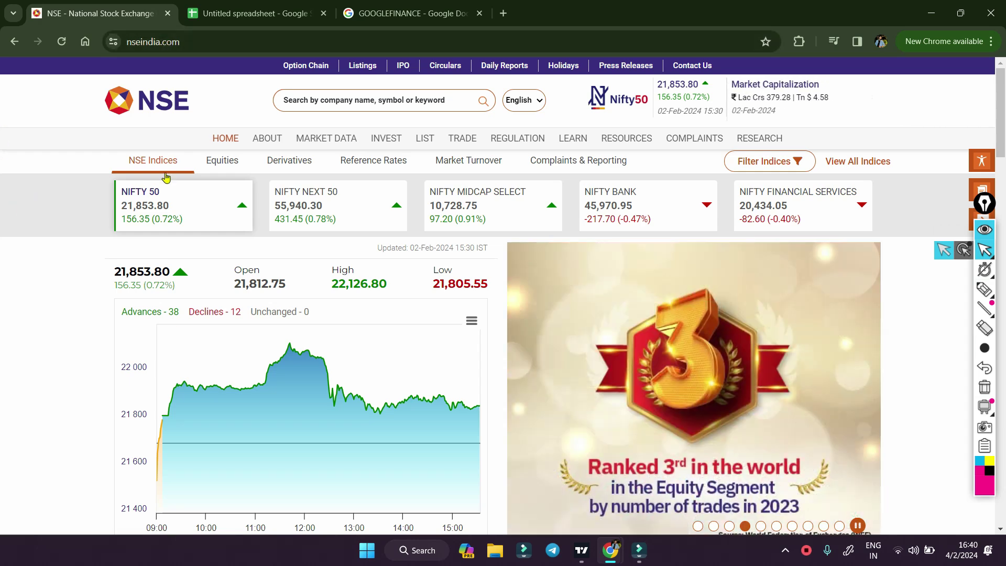
- Download the Equity segment CSV from NSE's Securities available for Trading page and open EQUITY_L.csv in Excel
{"action": "mouse_move", "coordinate": [321, 139]}
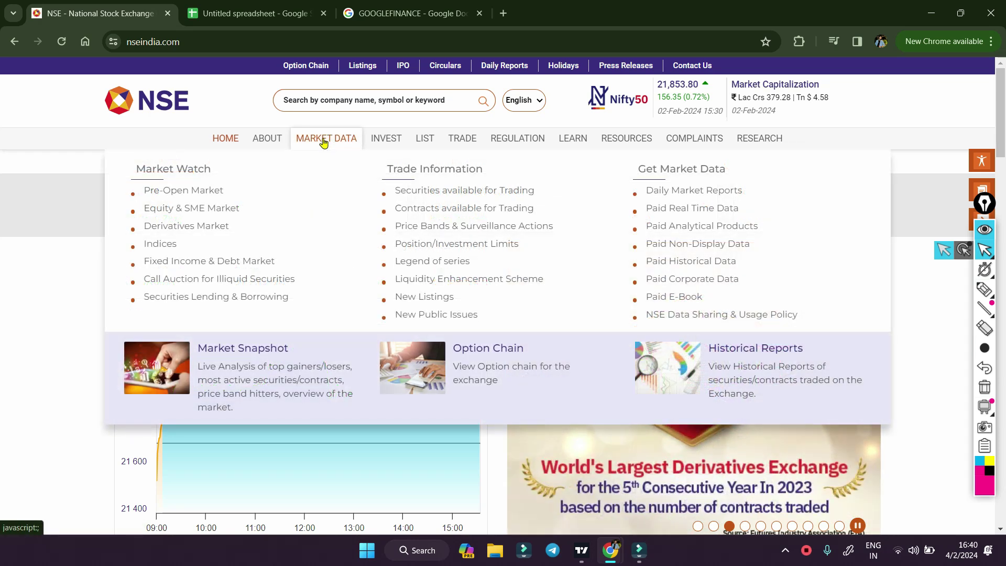
{"action": "left_click", "coordinate": [461, 198]}
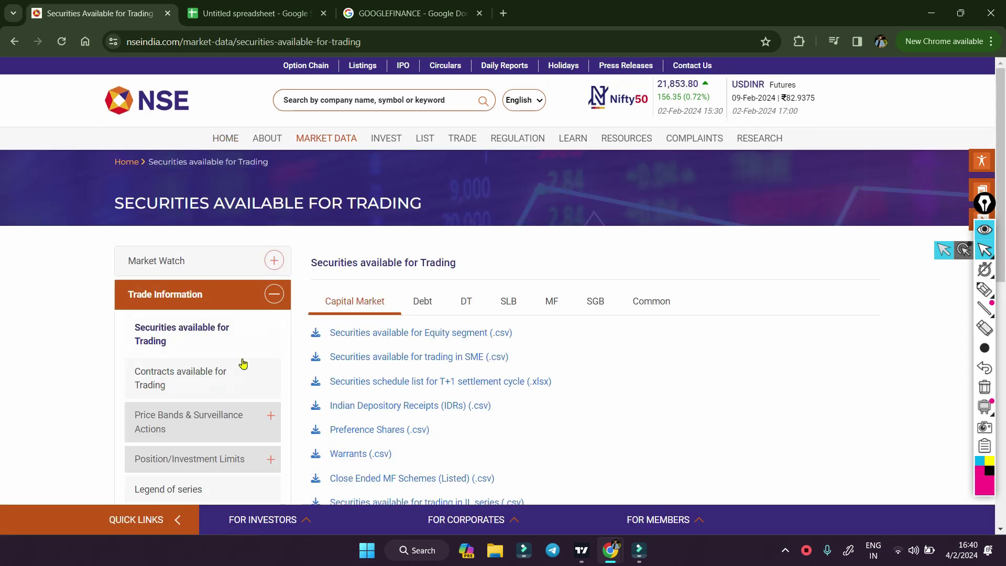
{"action": "scroll", "coordinate": [517, 332], "scroll_direction": "down", "scroll_amount": 2}
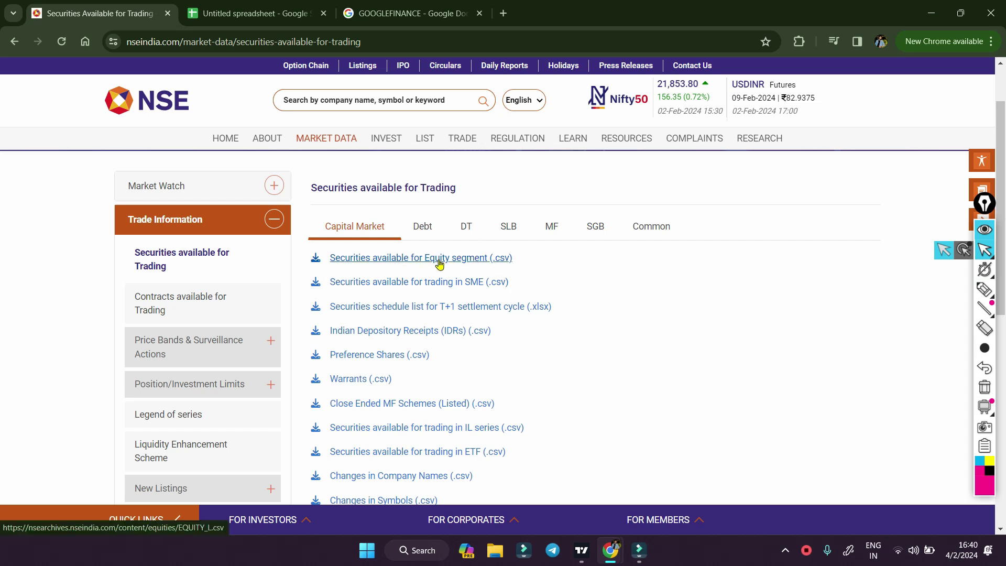
{"action": "left_click", "coordinate": [496, 265]}
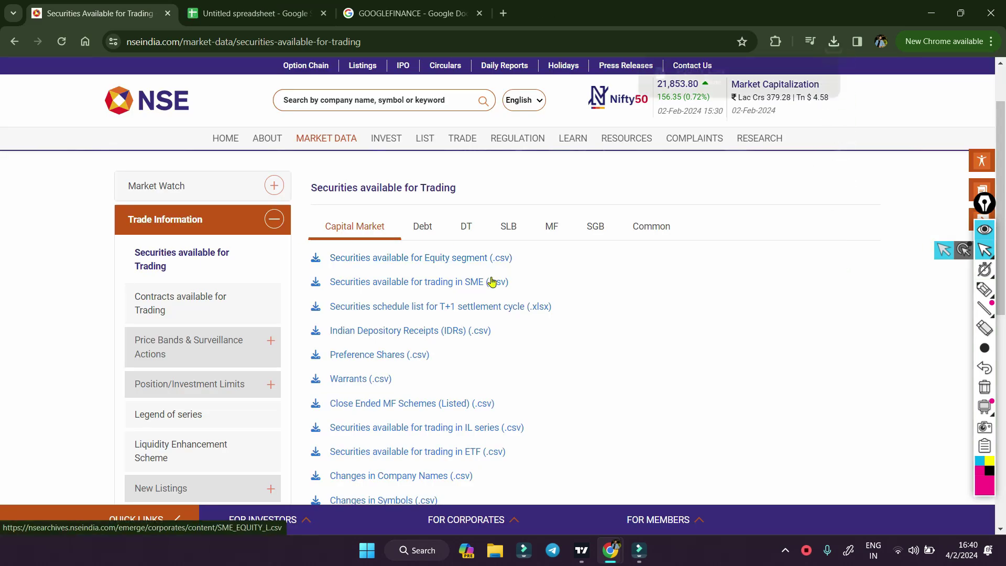
{"action": "mouse_move", "coordinate": [732, 76]}
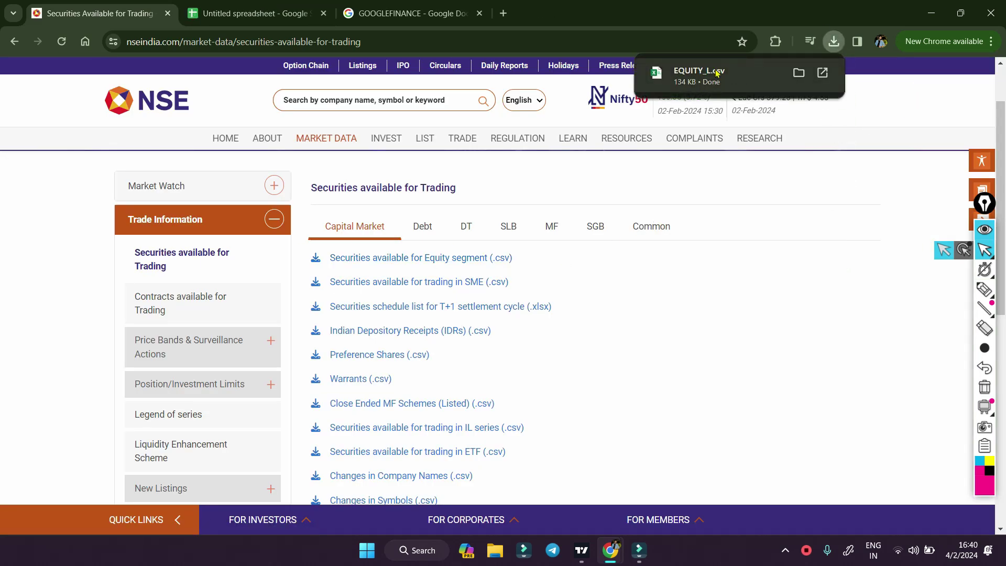
{"action": "left_click", "coordinate": [735, 91]}
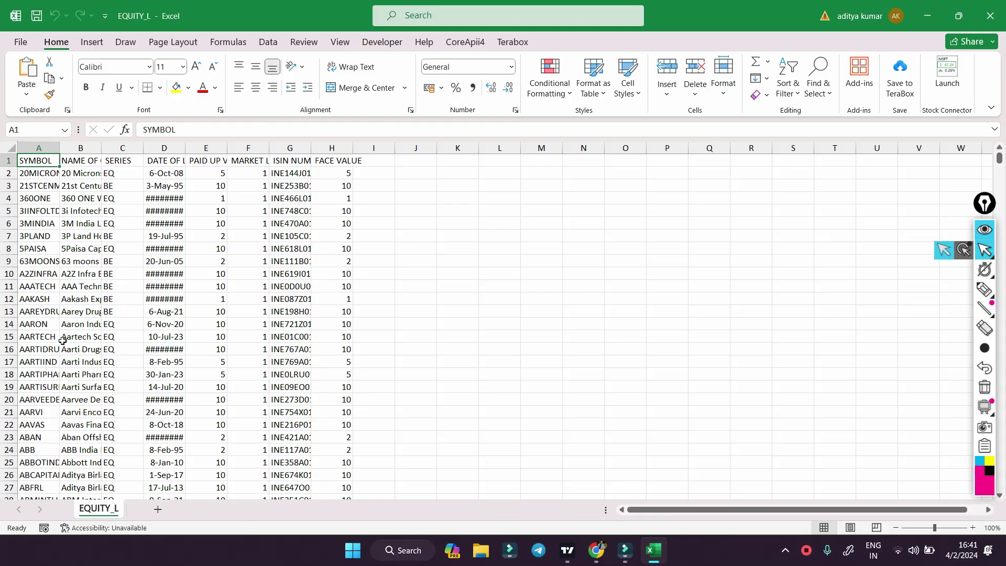
- Fit the SYMBOL column's width to its contents and select the whole column
{"action": "double_click", "coordinate": [59, 148]}
{"action": "left_click", "coordinate": [50, 148]}
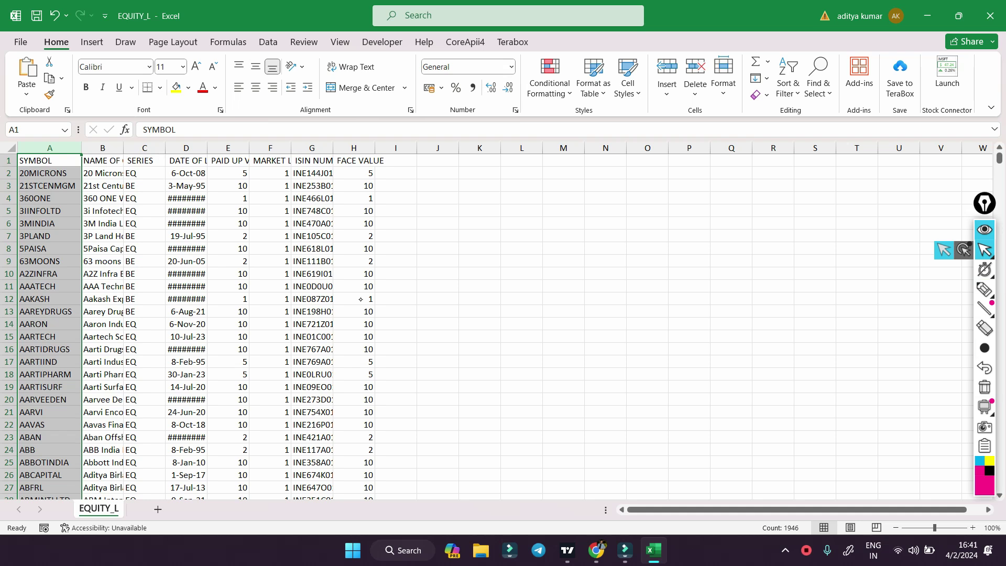
- Handwrite and circle 1945 over the empty cells with the annotation pen, and clear the drawing
{"action": "mouse_move", "coordinate": [982, 295]}
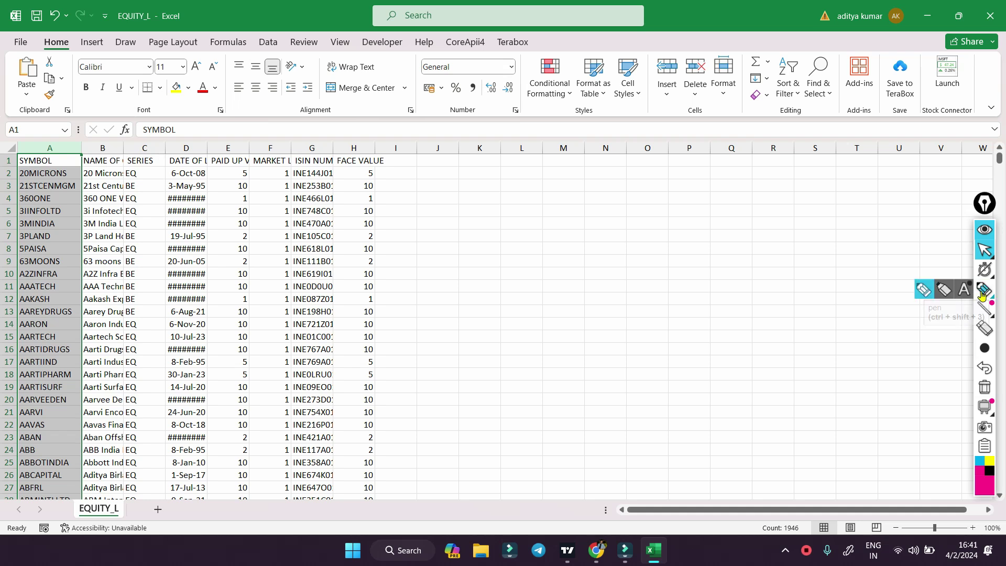
{"action": "left_click", "coordinate": [982, 295]}
{"action": "left_click_drag", "start_coordinate": [593, 266], "coordinate": [641, 328]}
{"action": "left_click_drag", "start_coordinate": [648, 234], "coordinate": [666, 312]}
{"action": "left_click_drag", "start_coordinate": [683, 217], "coordinate": [710, 226]}
{"action": "left_click_drag", "start_coordinate": [708, 215], "coordinate": [739, 279]}
{"action": "left_click_drag", "start_coordinate": [737, 196], "coordinate": [743, 264]}
{"action": "mouse_move", "coordinate": [681, 178]}
{"action": "left_mouse_down"}
{"action": "mouse_move", "coordinate": [729, 356]}
{"action": "mouse_move", "coordinate": [575, 282]}
{"action": "left_mouse_up"}
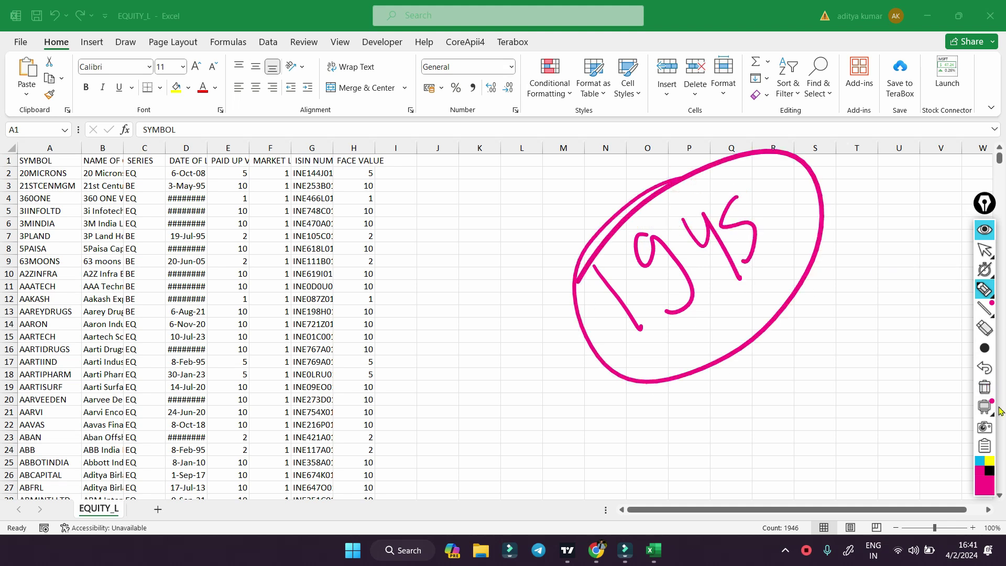
{"action": "left_click", "coordinate": [984, 386]}
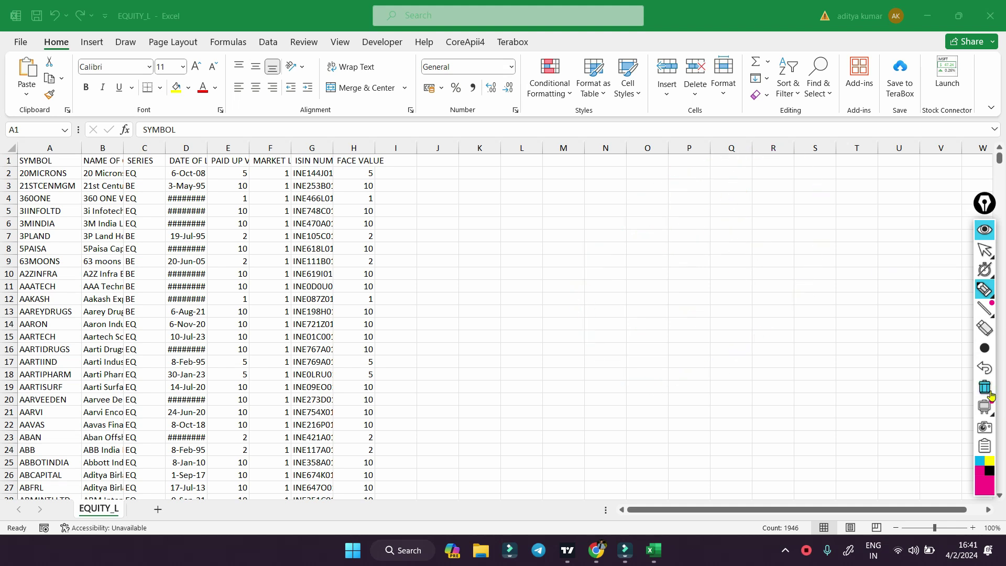
{"action": "left_click", "coordinate": [987, 247]}
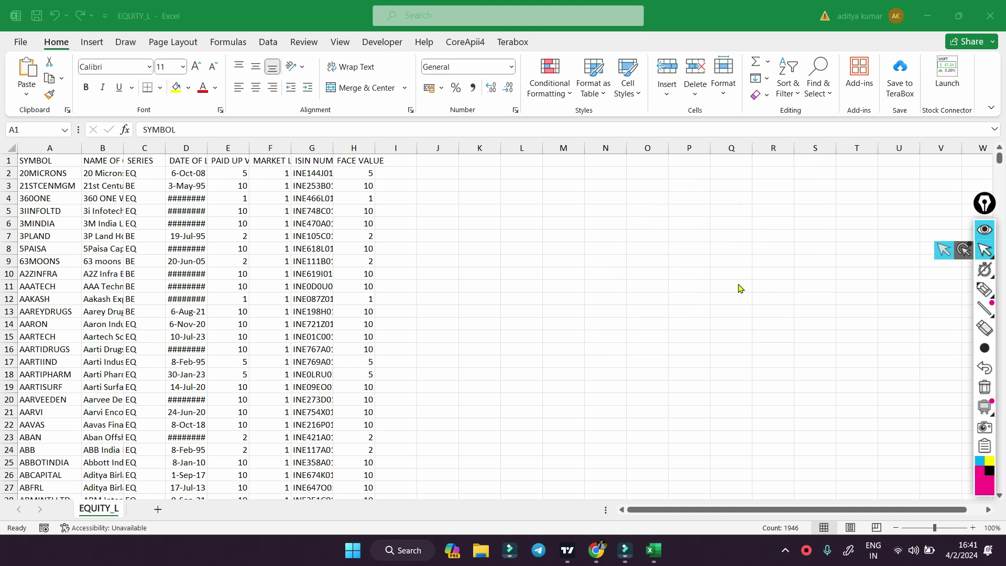
- Fit the widths of the NAME OF COMPANY, DATE OF LISTING and ISIN NUMBER columns to their contents
{"action": "double_click", "coordinate": [121, 146]}
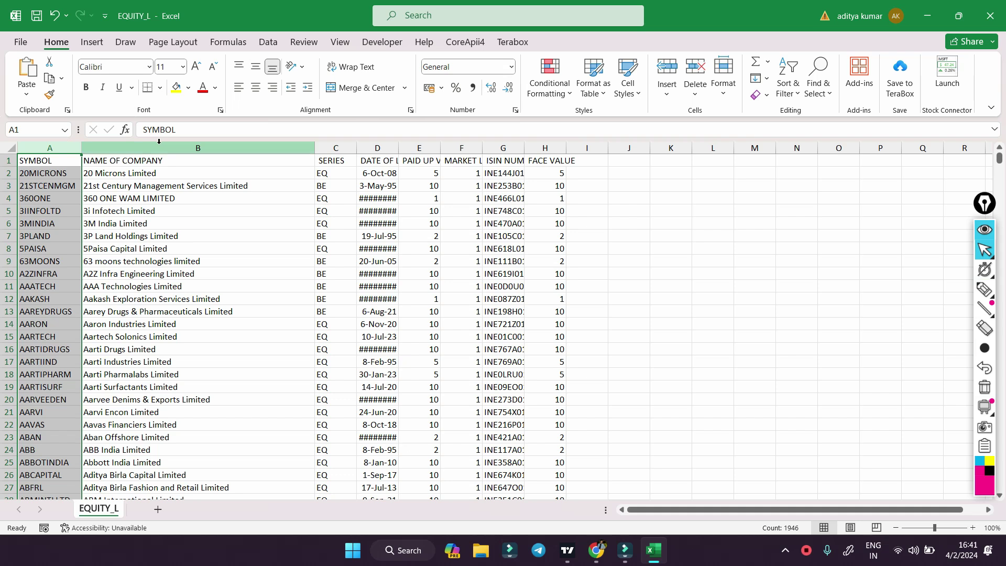
{"action": "double_click", "coordinate": [398, 148]}
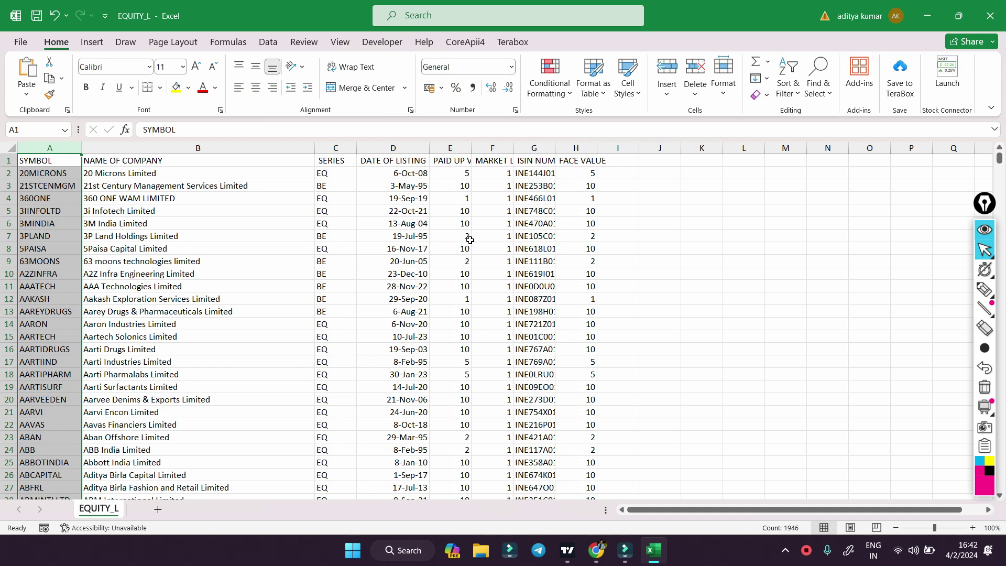
{"action": "double_click", "coordinate": [555, 147]}
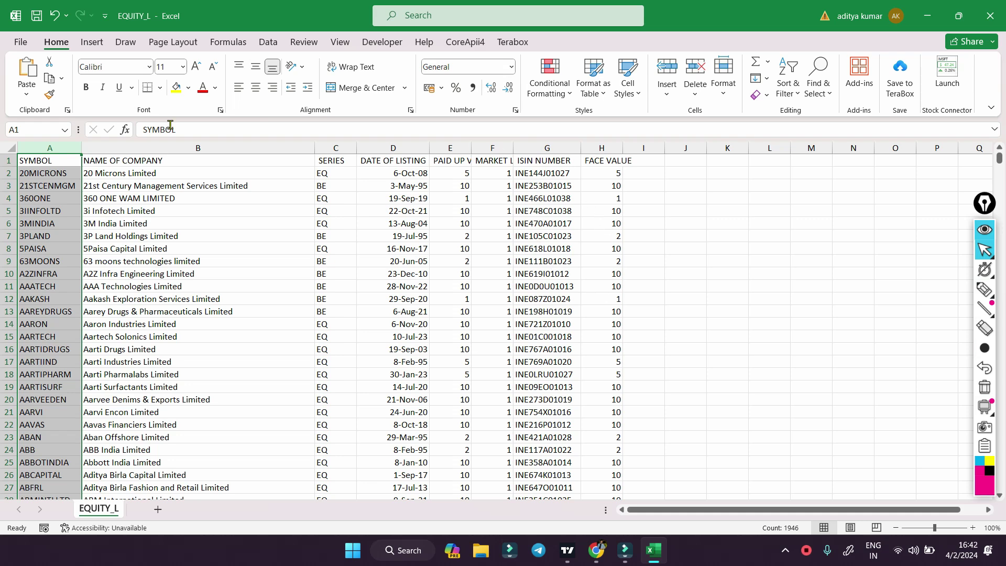
- Copy the entire SYMBOL and NAME OF COMPANY columns from the EQUITY_L sheet
{"action": "left_click", "coordinate": [57, 149]}
{"action": "key", "text": "ctrl+shift+Right"}
{"action": "key", "text": "ctrl+shift+Left"}
{"action": "key", "text": "shift+Right"}
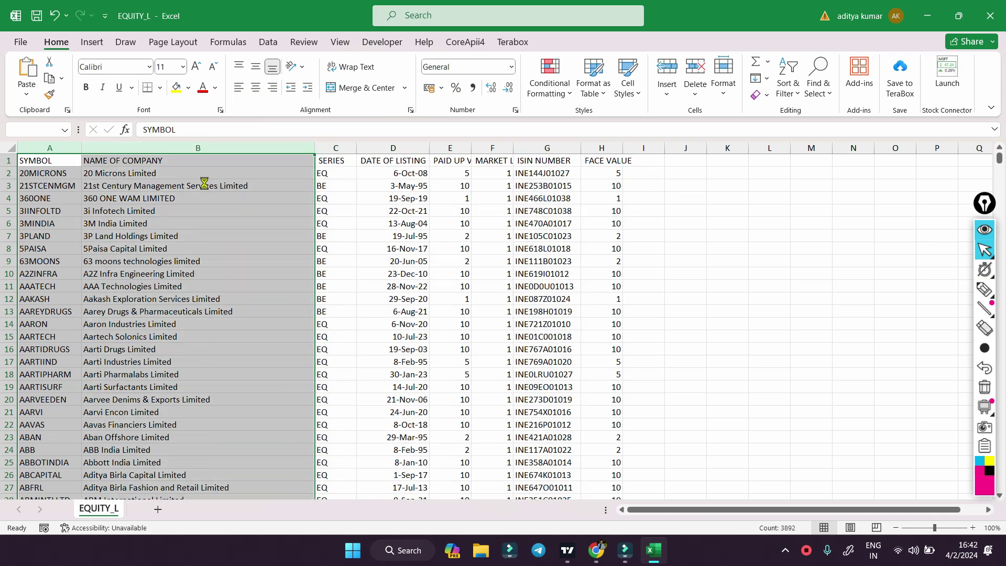
{"action": "key", "text": "ctrl+c"}
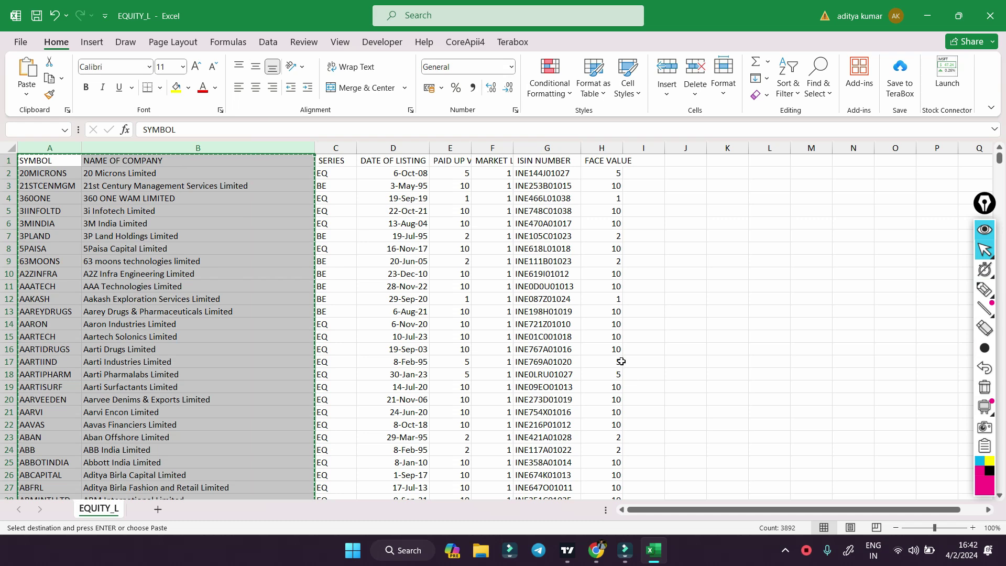
- Switch to Chrome and open the existing Google Sheets spreadsheet in a new tab
{"action": "mouse_move", "coordinate": [597, 549]}
{"action": "left_click", "coordinate": [665, 477]}
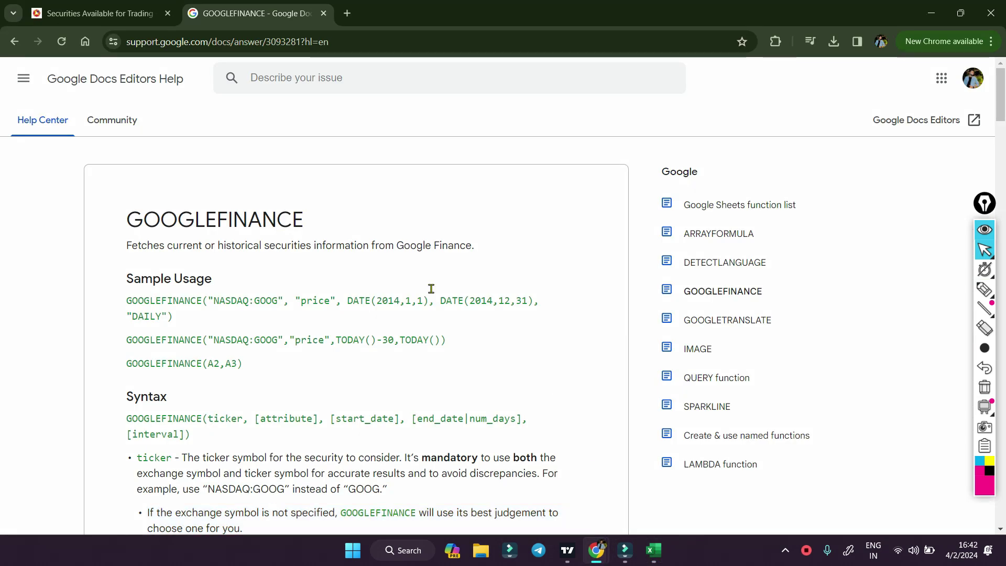
{"action": "left_click", "coordinate": [344, 13]}
{"action": "type", "text": "sprea"}
{"action": "key", "text": "Return"}
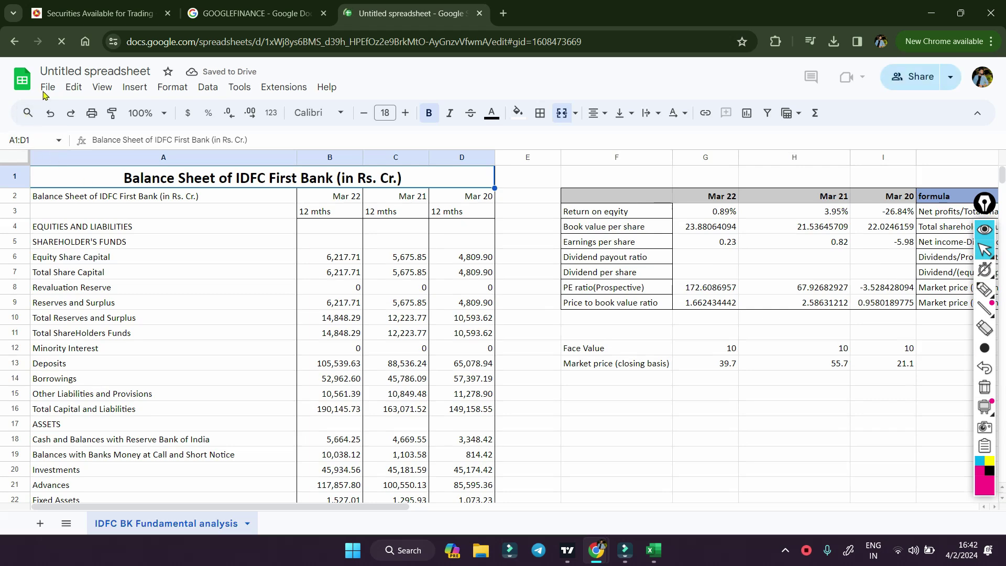
- Create a new blank spreadsheet and close the tab with the IDFC First Bank balance sheet
{"action": "left_click", "coordinate": [46, 88]}
{"action": "left_click", "coordinate": [323, 114]}
{"action": "left_click", "coordinate": [49, 88]}
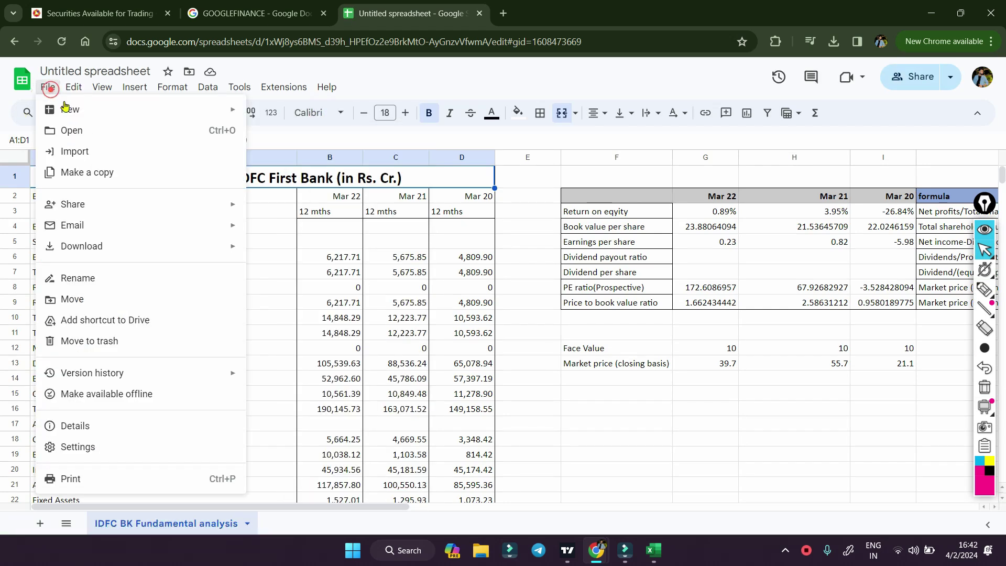
{"action": "mouse_move", "coordinate": [63, 108]}
{"action": "left_click", "coordinate": [282, 111]}
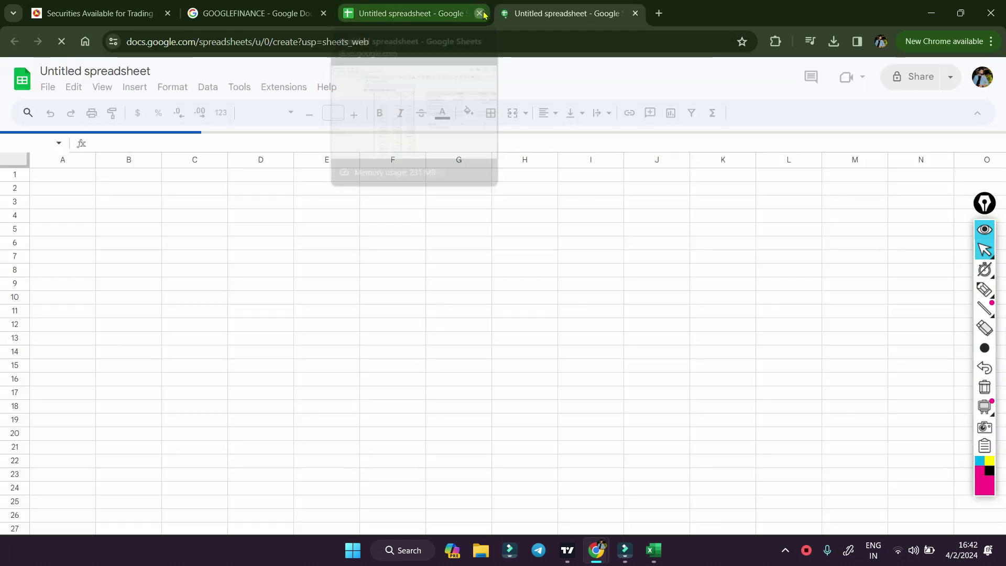
{"action": "left_click", "coordinate": [479, 14]}
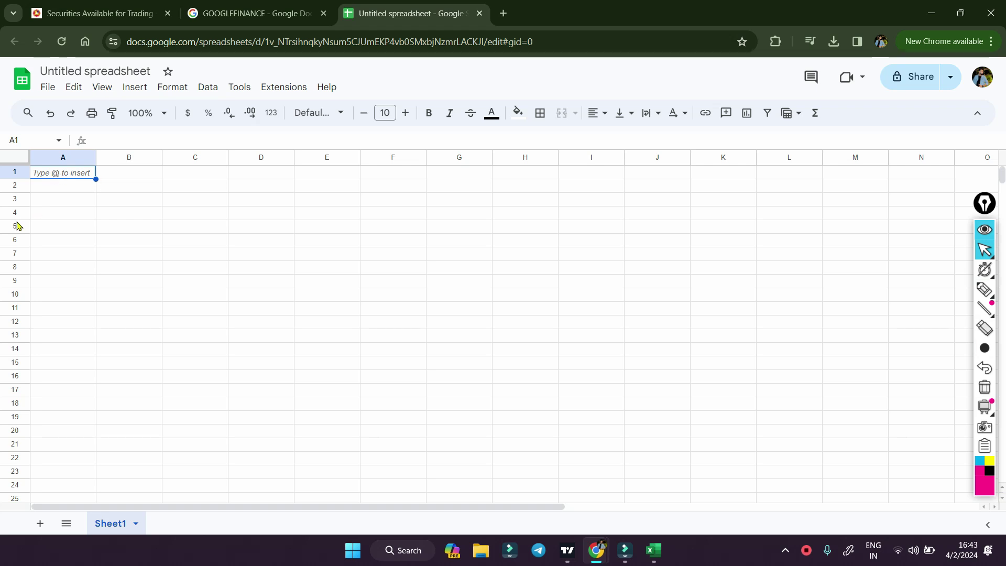
- Paste the copied symbols and company names at A1 and fit column B's width to its contents
{"action": "key", "text": "ctrl+v"}
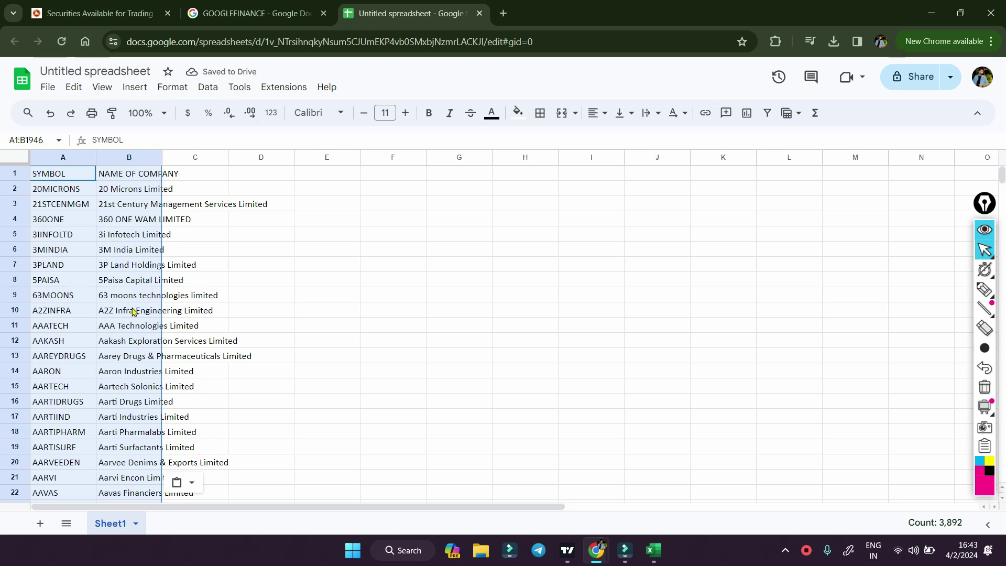
{"action": "left_click_drag", "start_coordinate": [98, 159], "coordinate": [96, 159]}
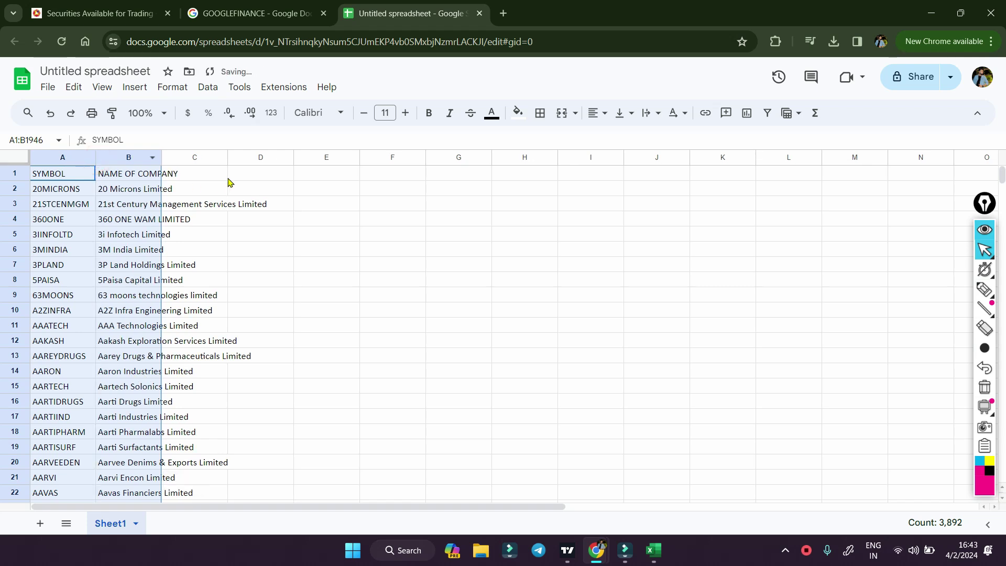
{"action": "left_click_drag", "start_coordinate": [228, 157], "coordinate": [227, 157]}
{"action": "left_click", "coordinate": [376, 267]}
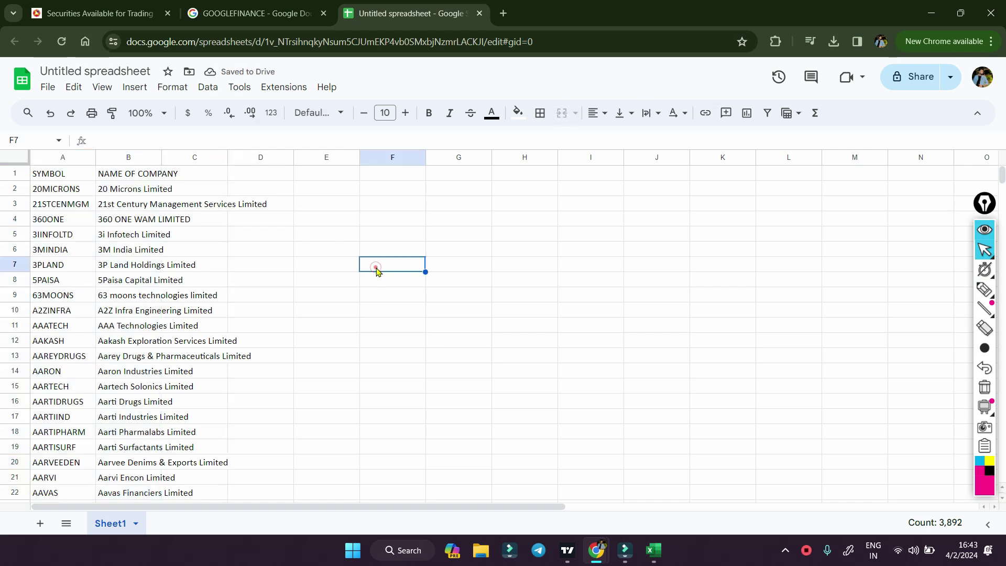
{"action": "left_click_drag", "start_coordinate": [161, 159], "coordinate": [160, 160]}
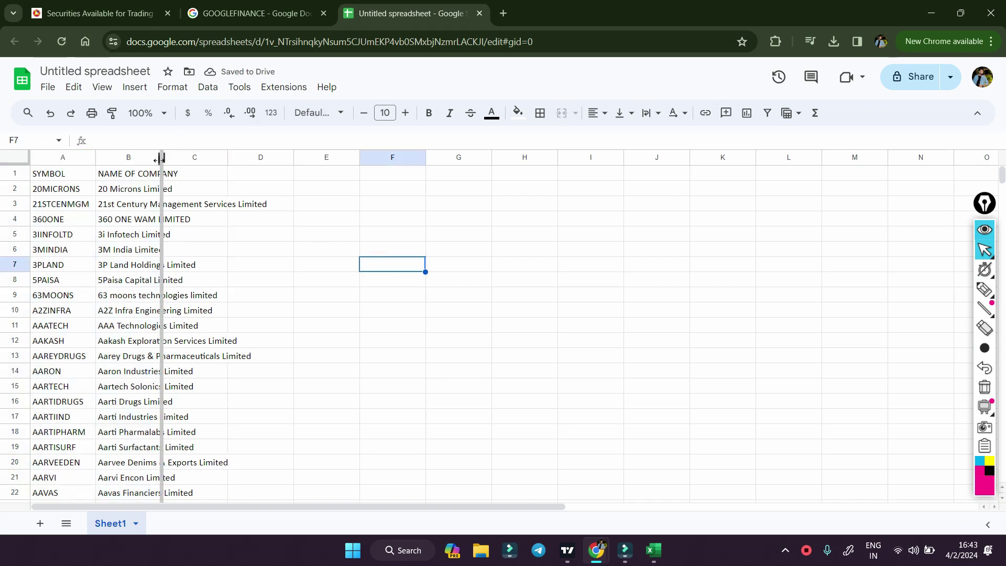
{"action": "double_click", "coordinate": [160, 159]}
{"action": "left_click", "coordinate": [286, 272]}
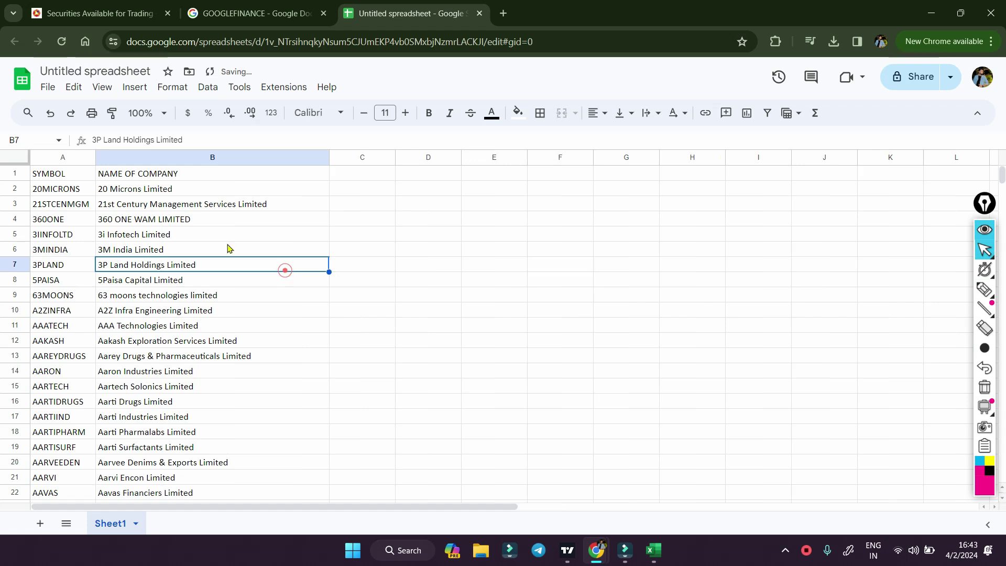
- Make the SYMBOL and NAME OF COMPANY headers in A1:B1 bold
{"action": "left_click", "coordinate": [58, 177]}
{"action": "key", "text": "shift+Right"}
{"action": "key", "text": "ctrl+b"}
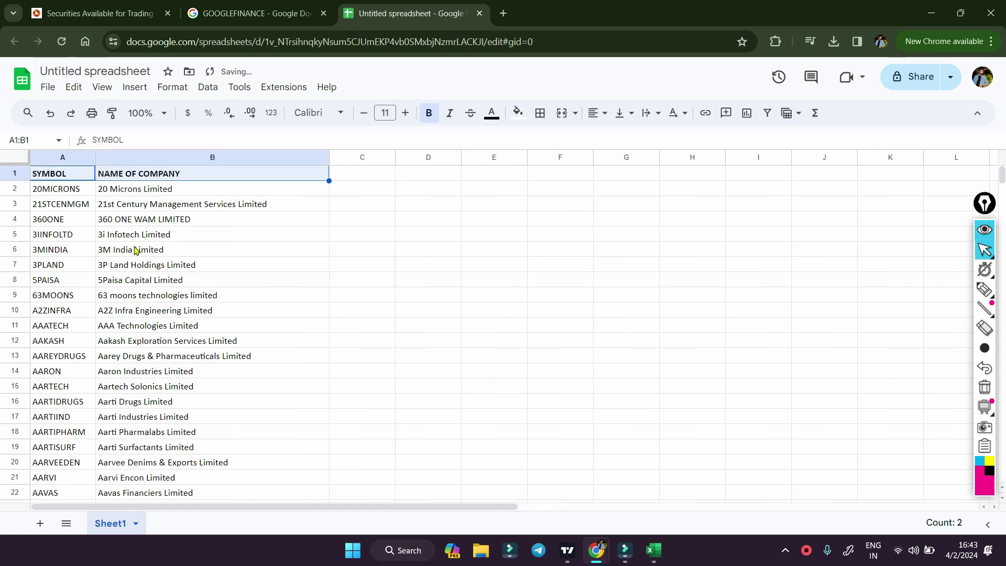
{"action": "left_click", "coordinate": [62, 192]}
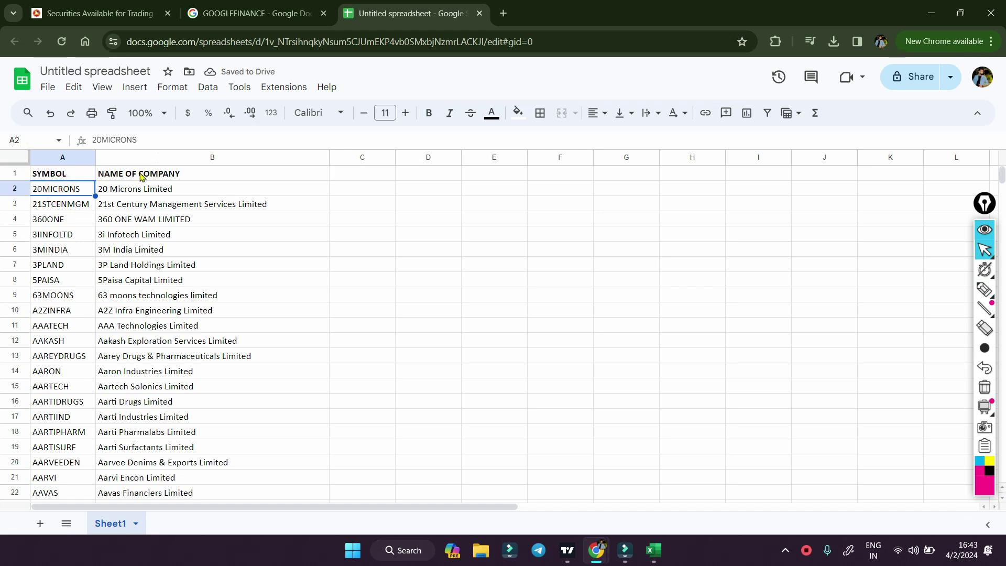
- Insert a column directly after the SYMBOL column and enter the header SYMBOL + NSE in B1
{"action": "left_click", "coordinate": [57, 157]}
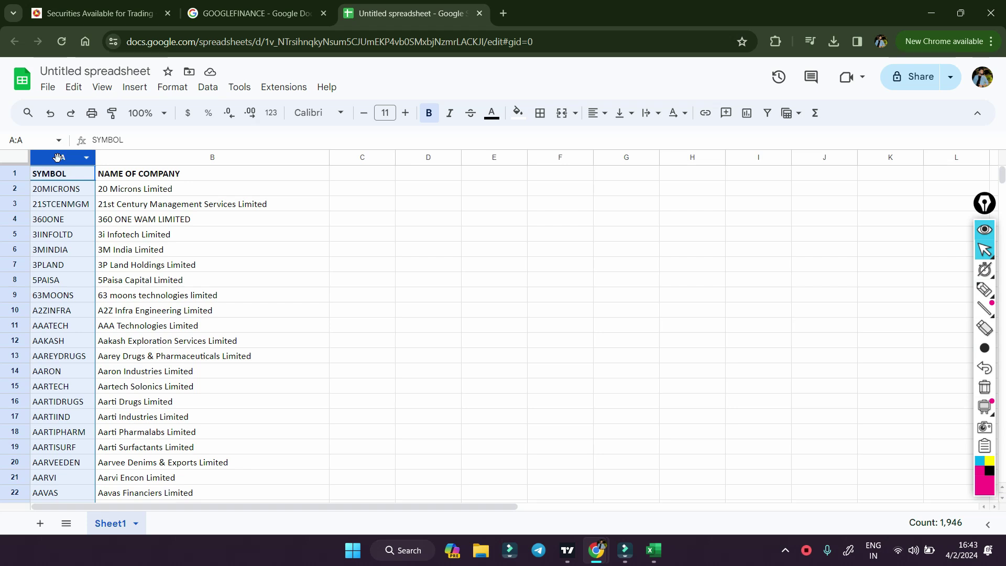
{"action": "right_click", "coordinate": [59, 162]}
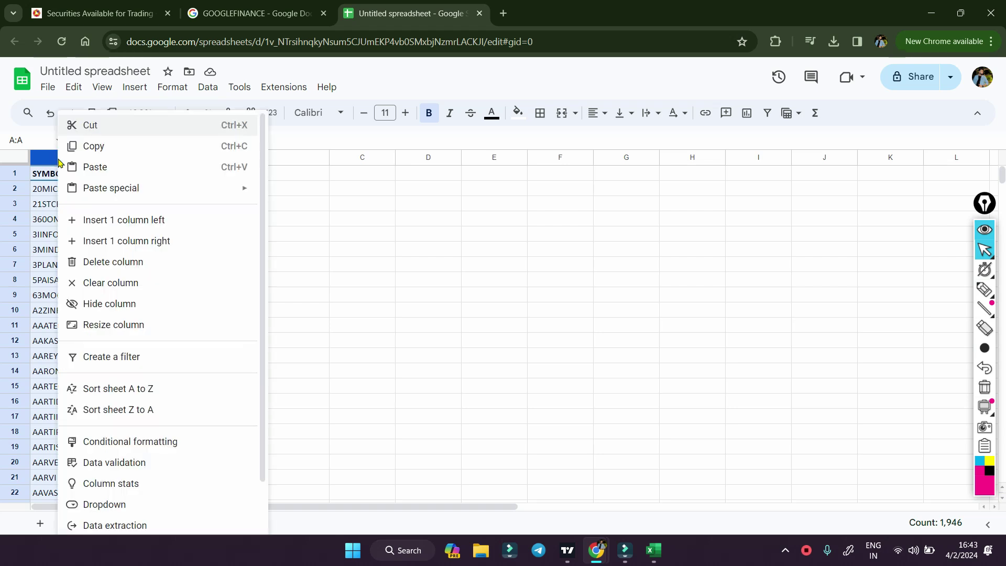
{"action": "left_click", "coordinate": [153, 242]}
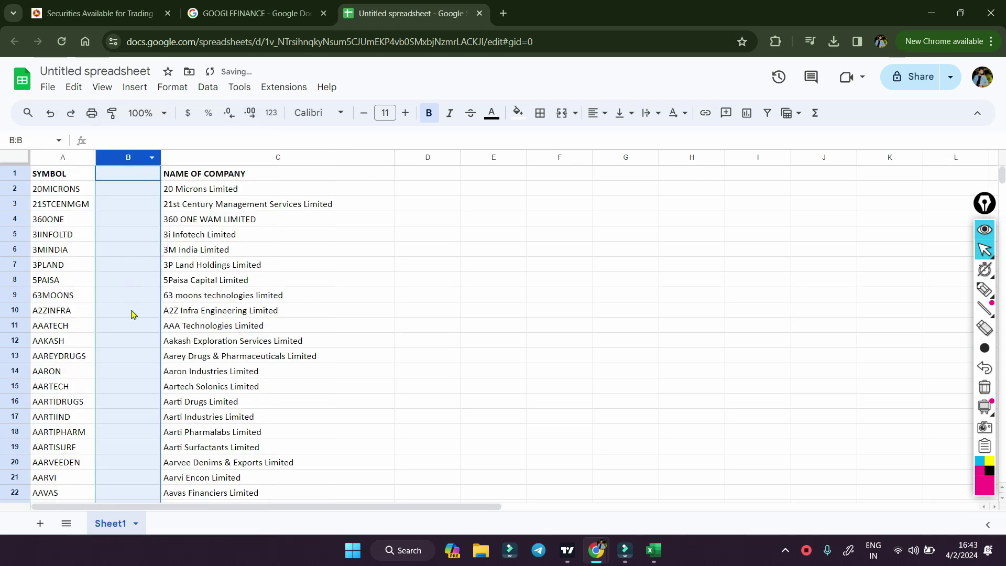
{"action": "left_click", "coordinate": [138, 179]}
{"action": "left_click", "coordinate": [128, 173]}
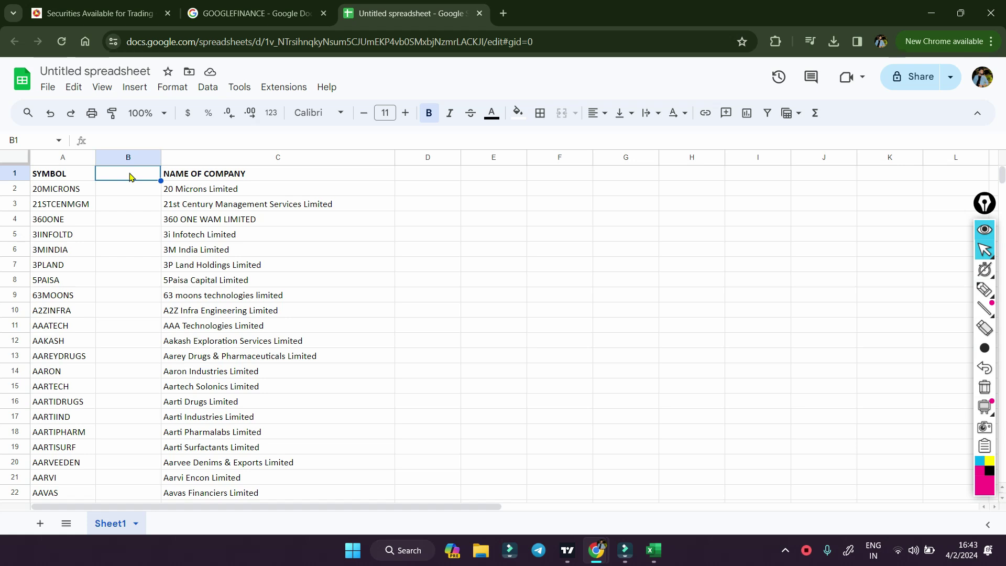
{"action": "type", "text": "SYMBOL + NSE"}
{"action": "key", "text": "Return"}
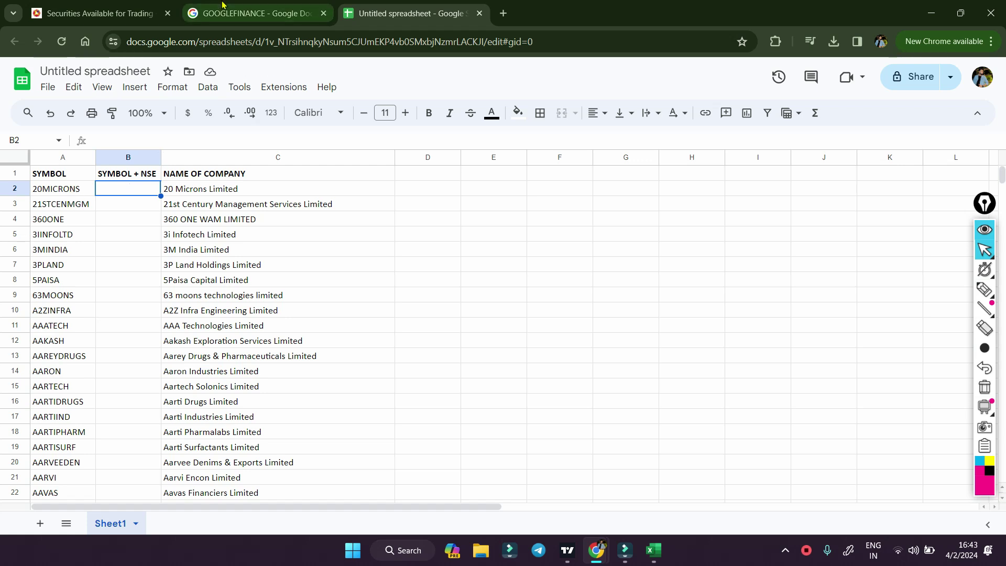
- Check the exchange-and-ticker format in the sample usage on the GOOGLEFINANCE help page, and return to the spreadsheet
{"action": "left_click", "coordinate": [251, 13]}
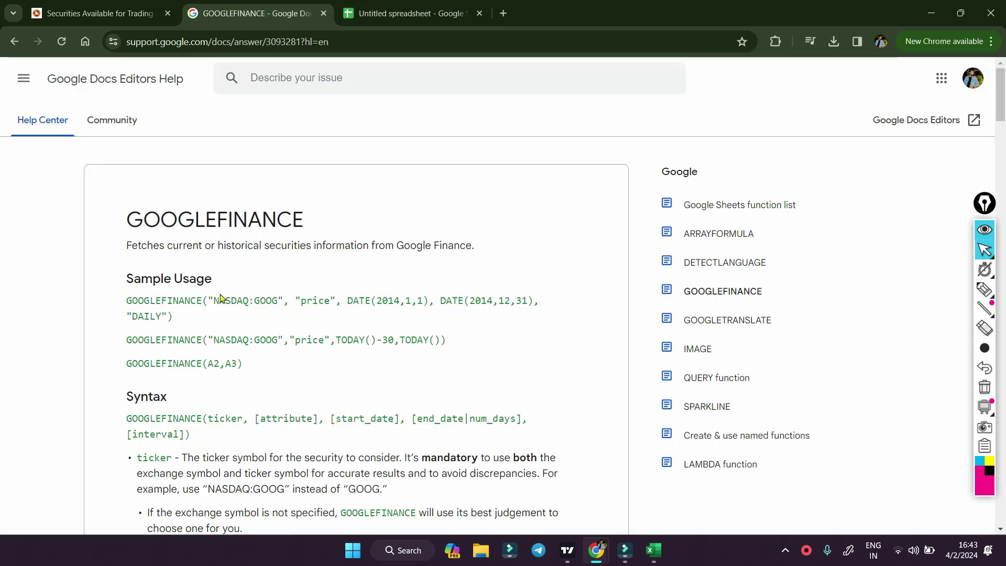
{"action": "left_click_drag", "start_coordinate": [208, 300], "coordinate": [281, 312]}
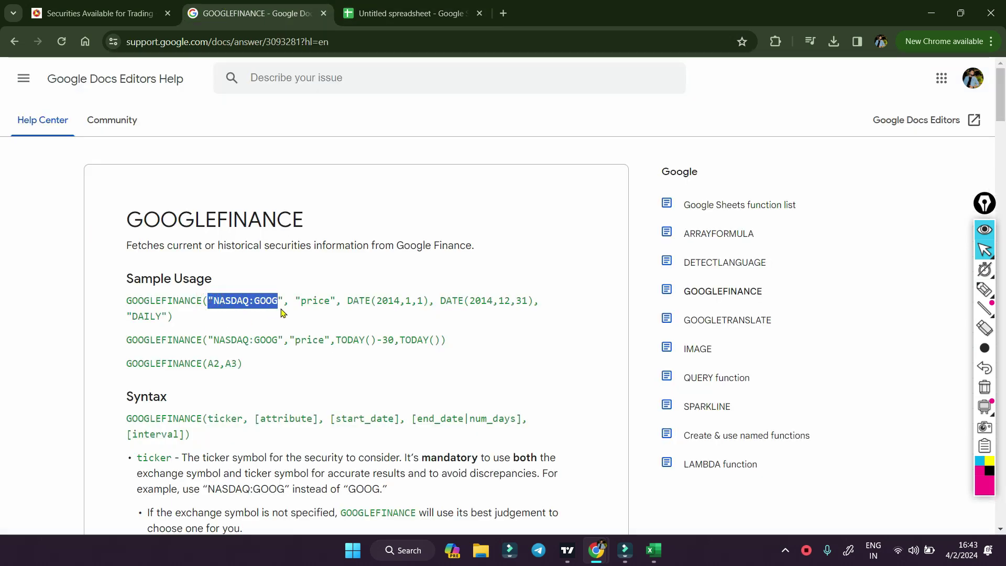
{"action": "left_click", "coordinate": [225, 312]}
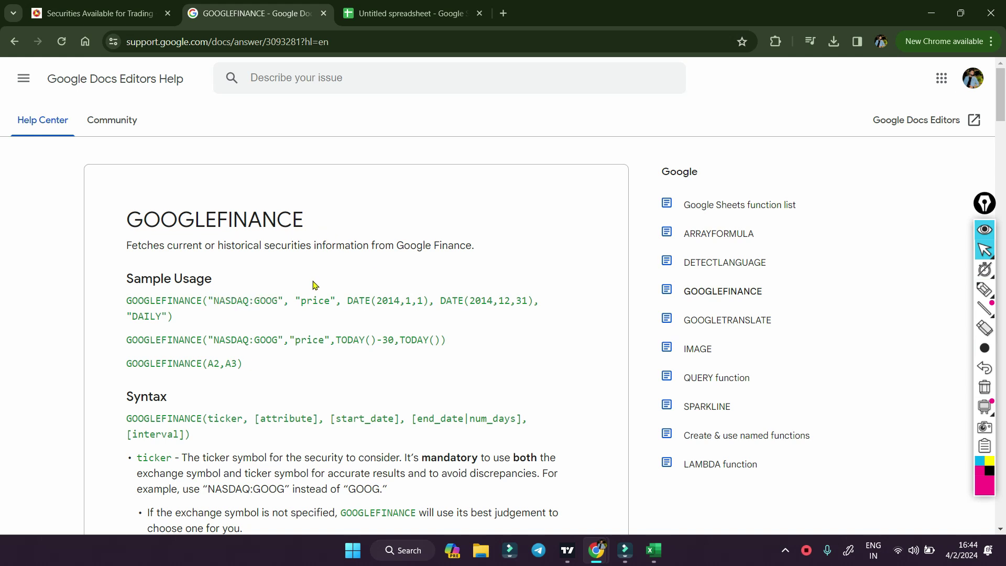
{"action": "left_click", "coordinate": [409, 13]}
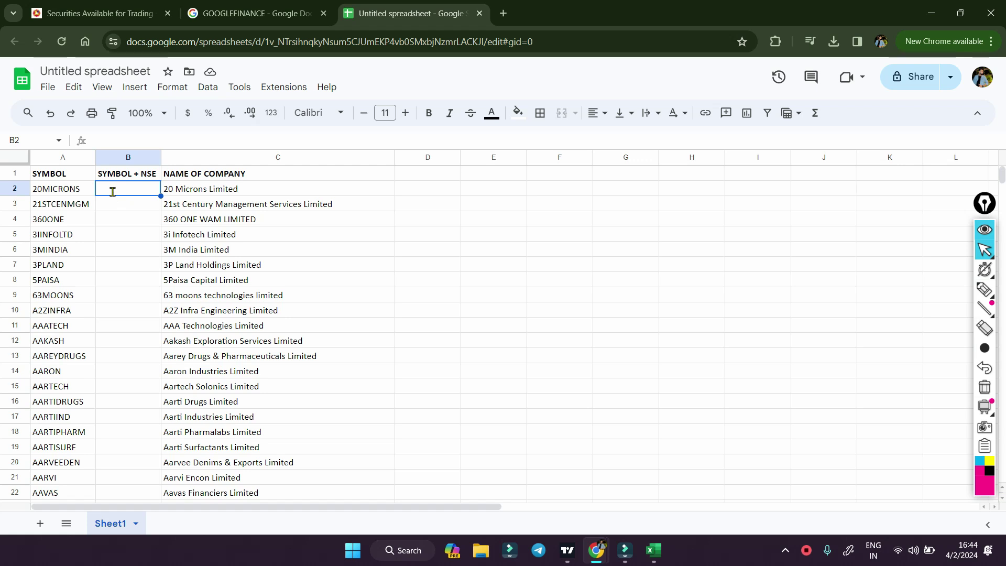
- Enter a CONCAT formula in B2 that joins the text "NSE:" with the symbol in A2
{"action": "type", "text": "="}
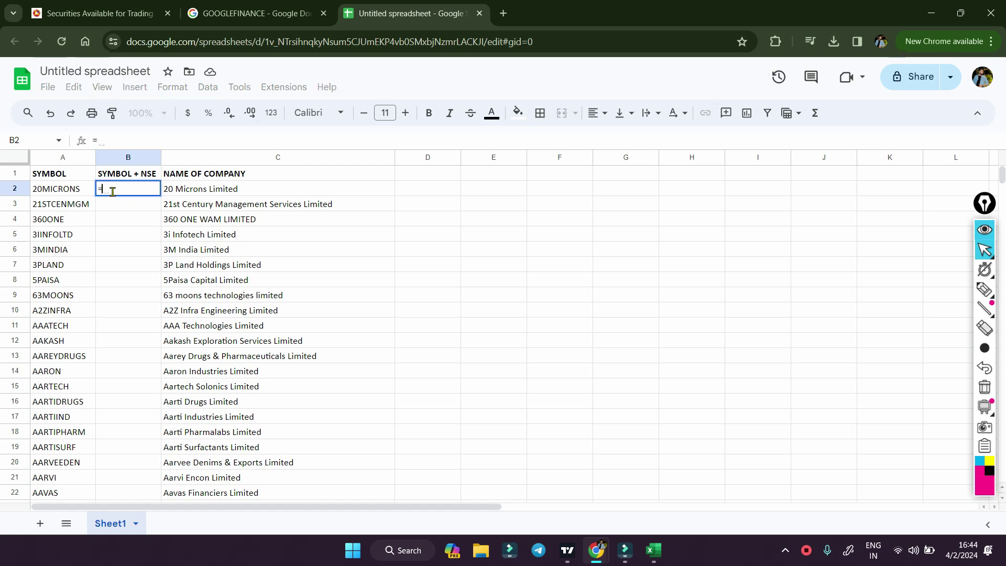
{"action": "type", "text": "Conc"}
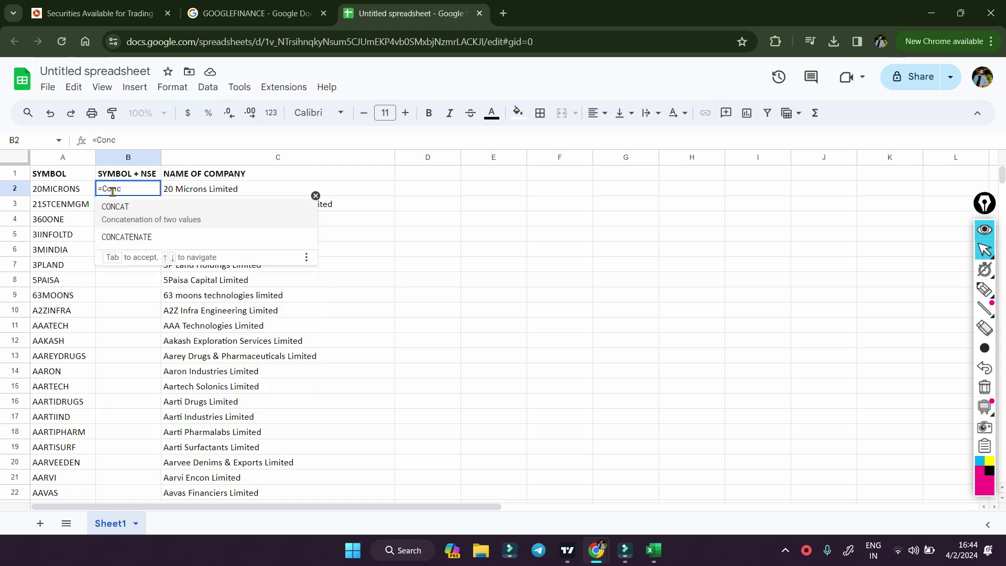
{"action": "left_click", "coordinate": [166, 219]}
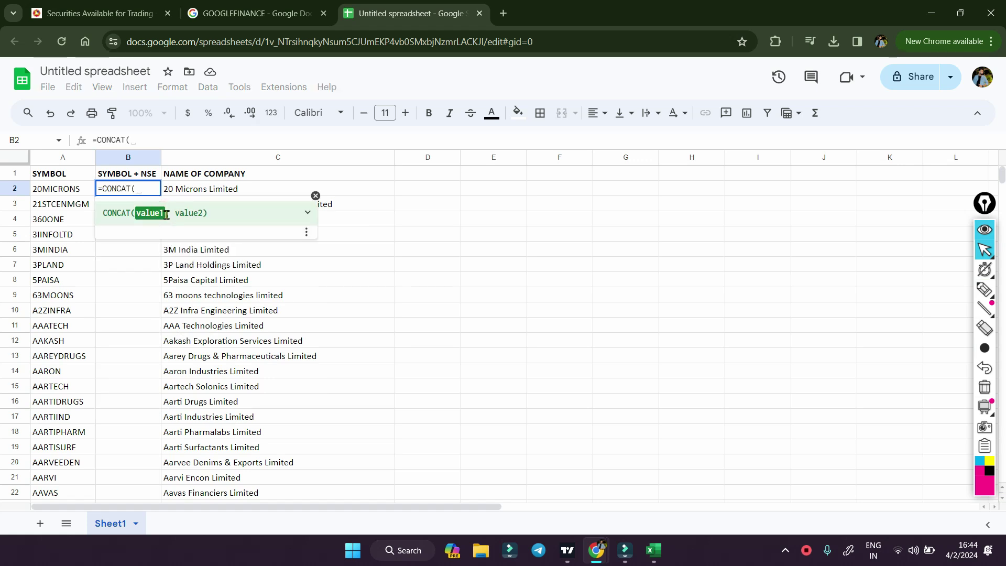
{"action": "type", "text": "\""}
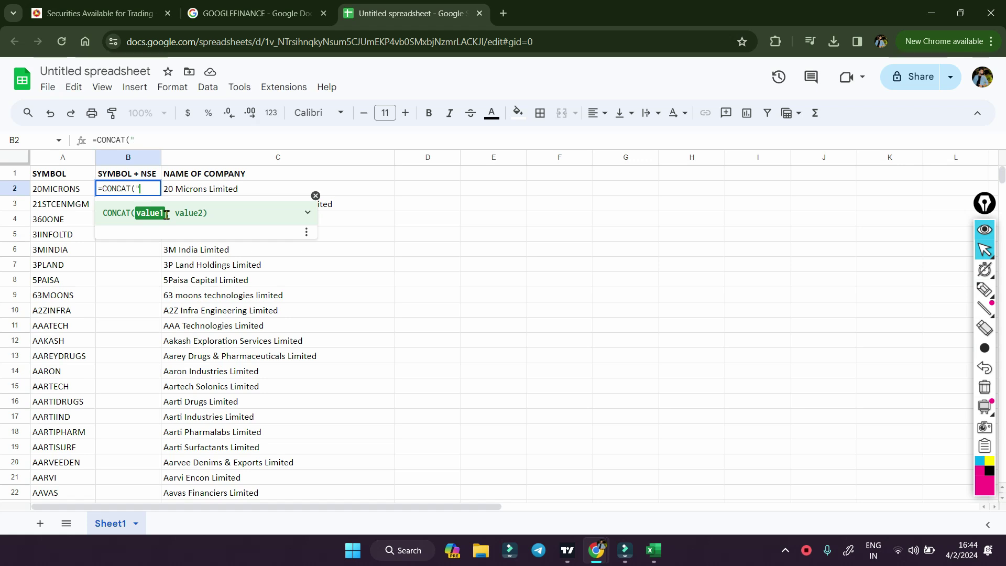
{"action": "type", "text": "NSE:\""}
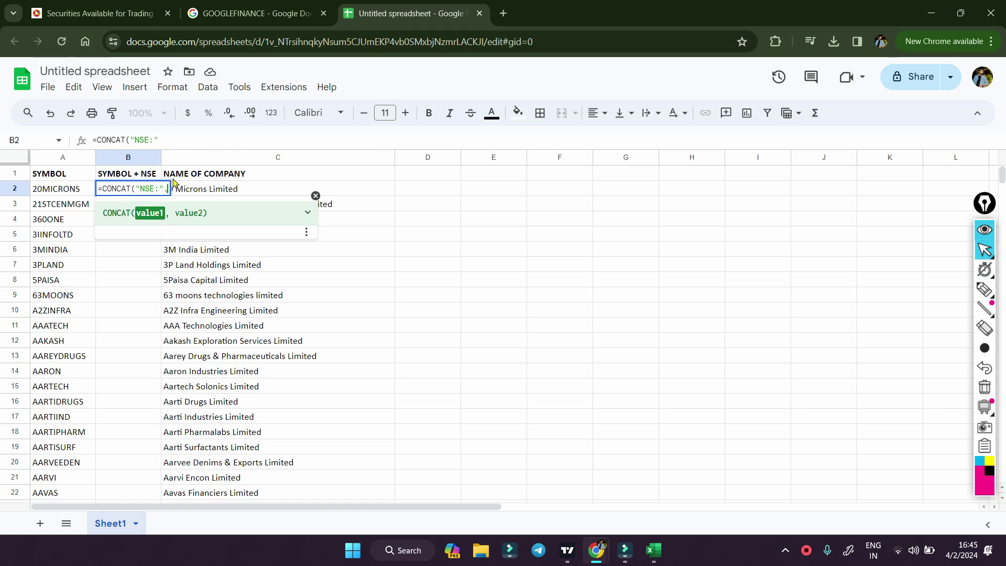
{"action": "type", "text": ","}
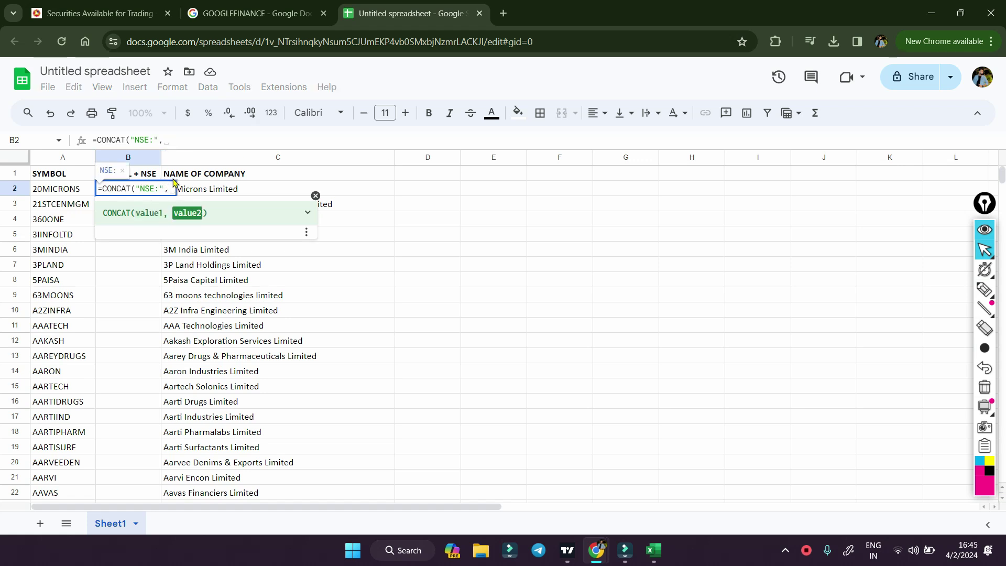
{"action": "left_click", "coordinate": [63, 191]}
{"action": "key", "text": "Return"}
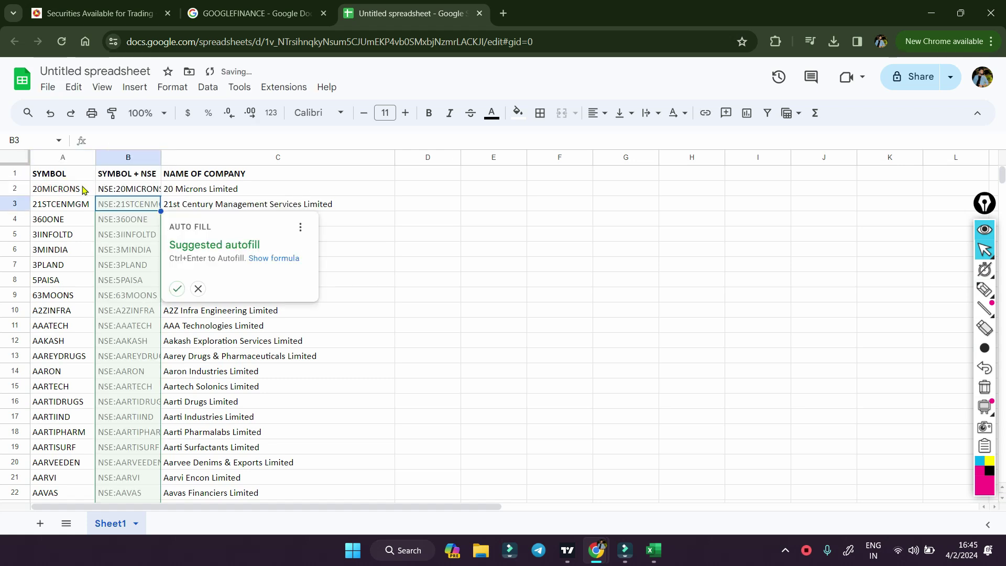
- Accept the suggested autofill of the CONCAT formula down column B and fit the column's width to its contents
{"action": "left_click", "coordinate": [177, 289]}
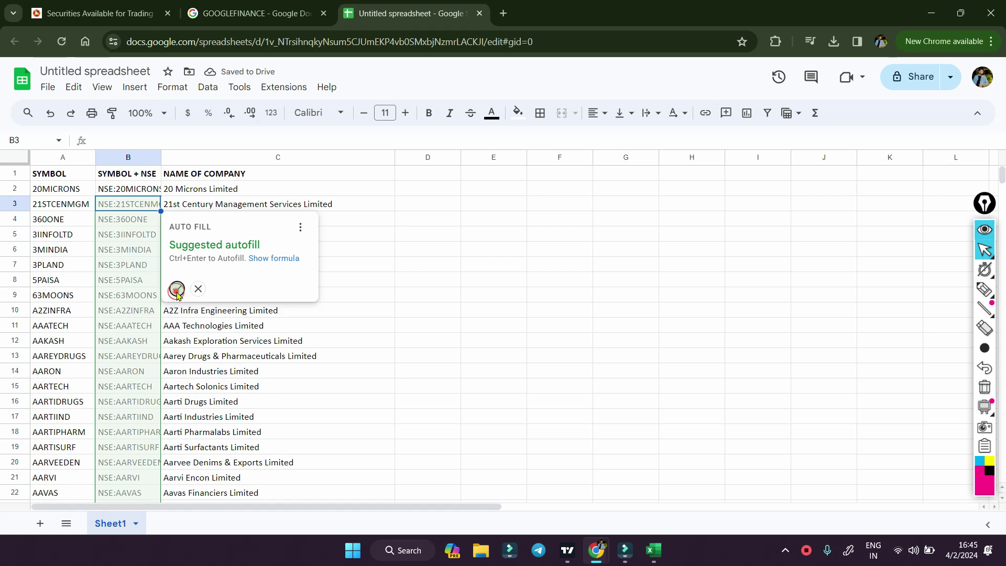
{"action": "double_click", "coordinate": [161, 157]}
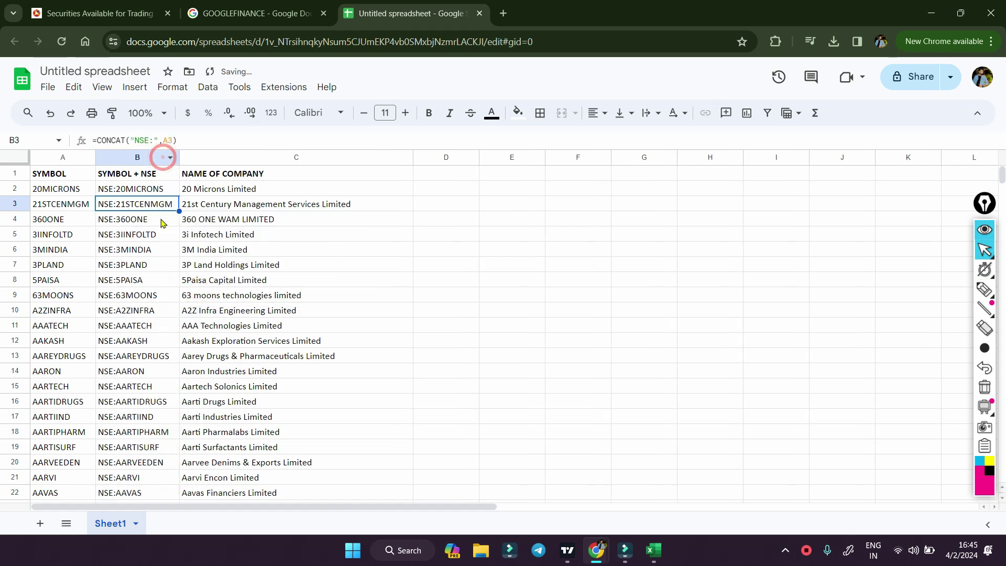
{"action": "left_click", "coordinate": [134, 418]}
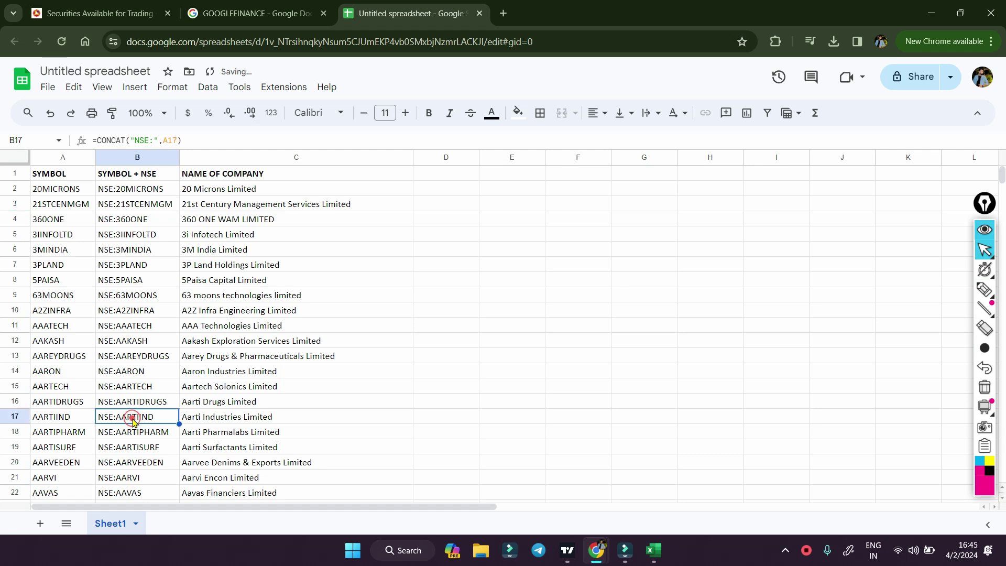
{"action": "left_click", "coordinate": [122, 192]}
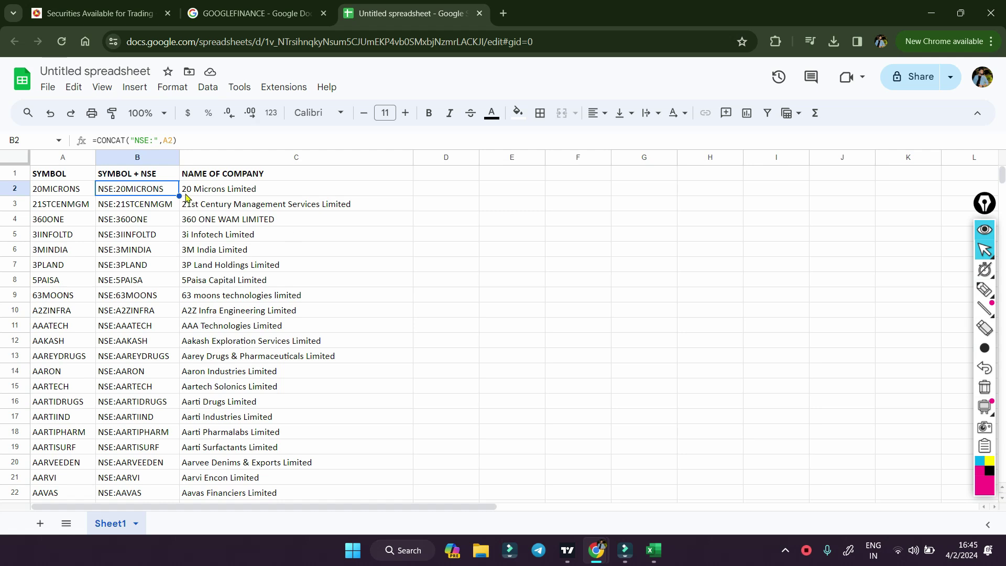
- Enter the header CMP in D1 and make it bold
{"action": "left_click", "coordinate": [228, 175]}
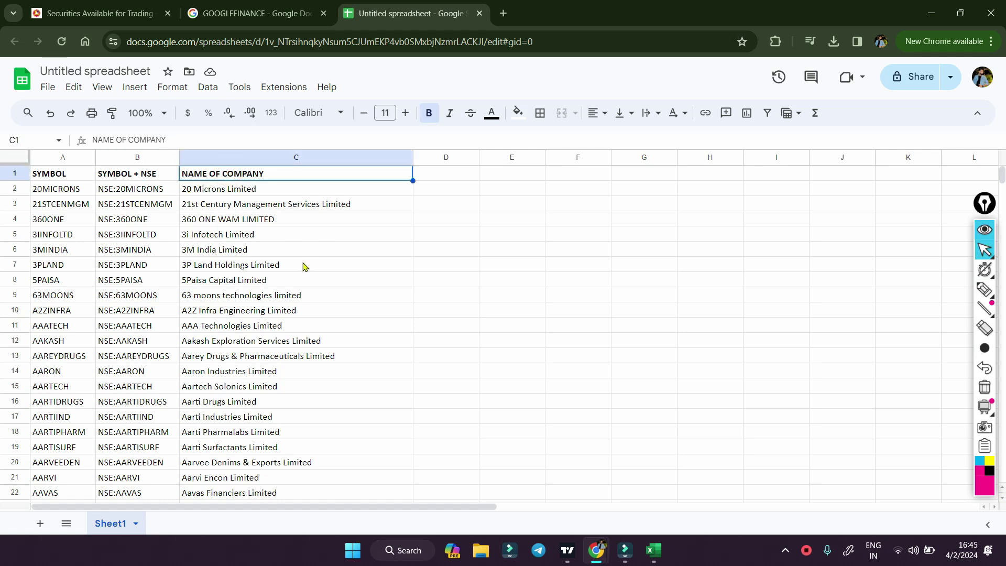
{"action": "left_click", "coordinate": [148, 173]}
{"action": "left_click", "coordinate": [446, 175]}
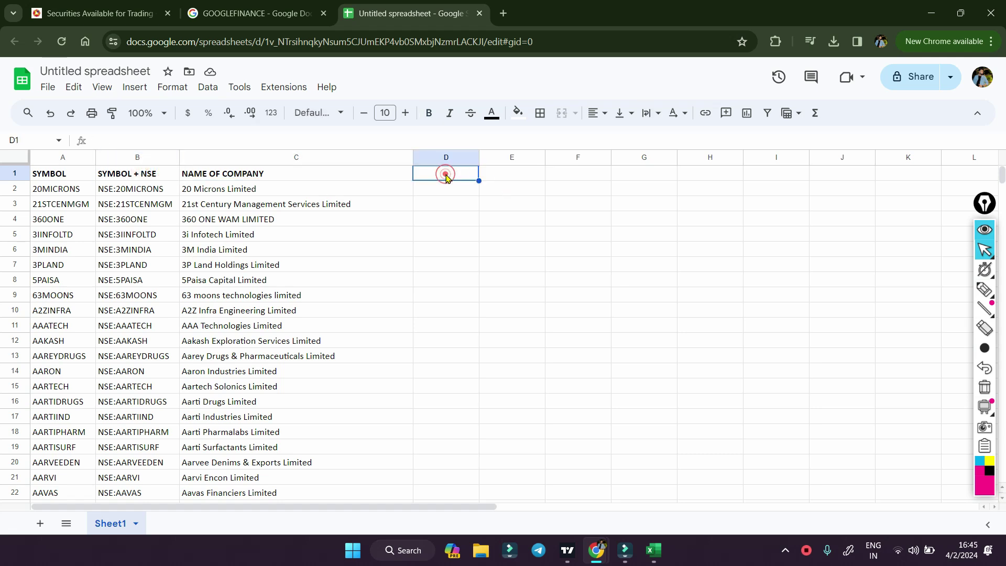
{"action": "type", "text": "CMP"}
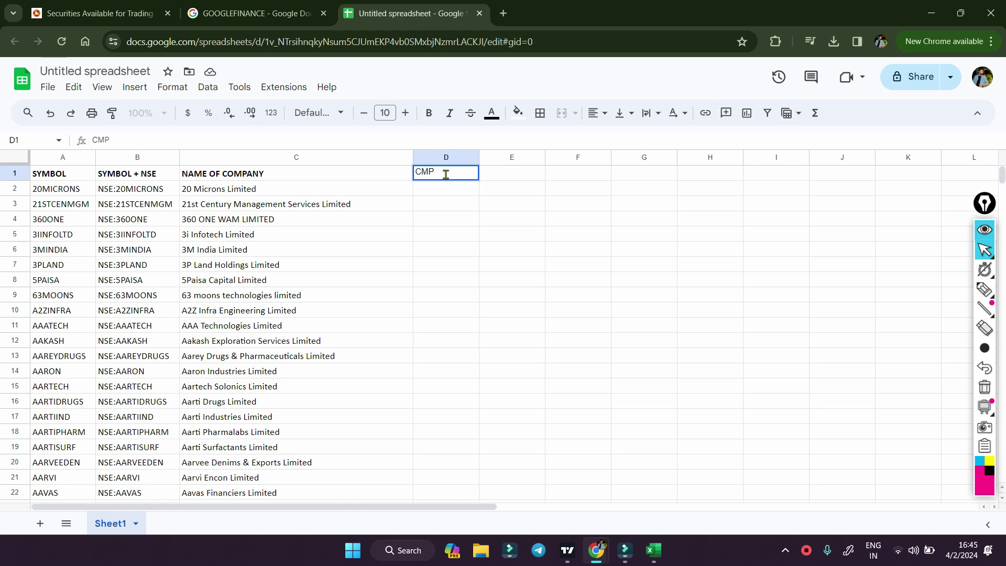
{"action": "key", "text": "Return"}
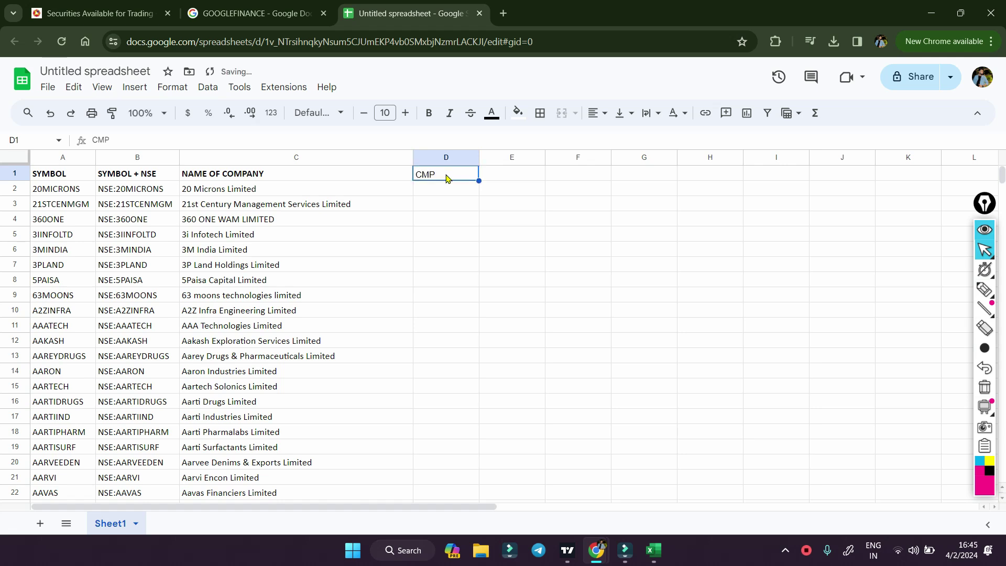
{"action": "key", "text": "ctrl+b"}
{"action": "key", "text": "Down"}
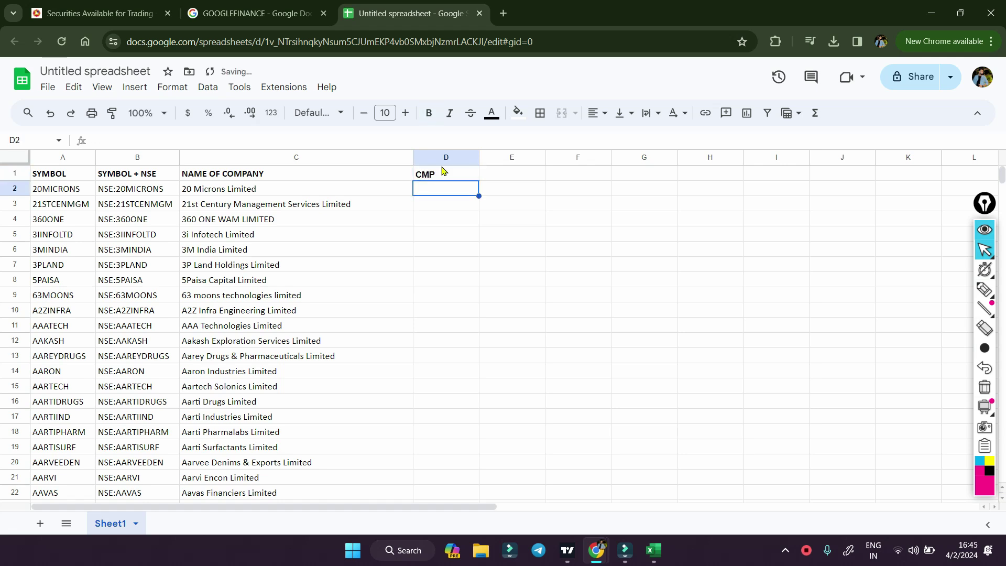
- Check the sample formula with the "price" attribute on the GOOGLEFINANCE help page, and return to the spreadsheet
{"action": "left_click", "coordinate": [272, 4]}
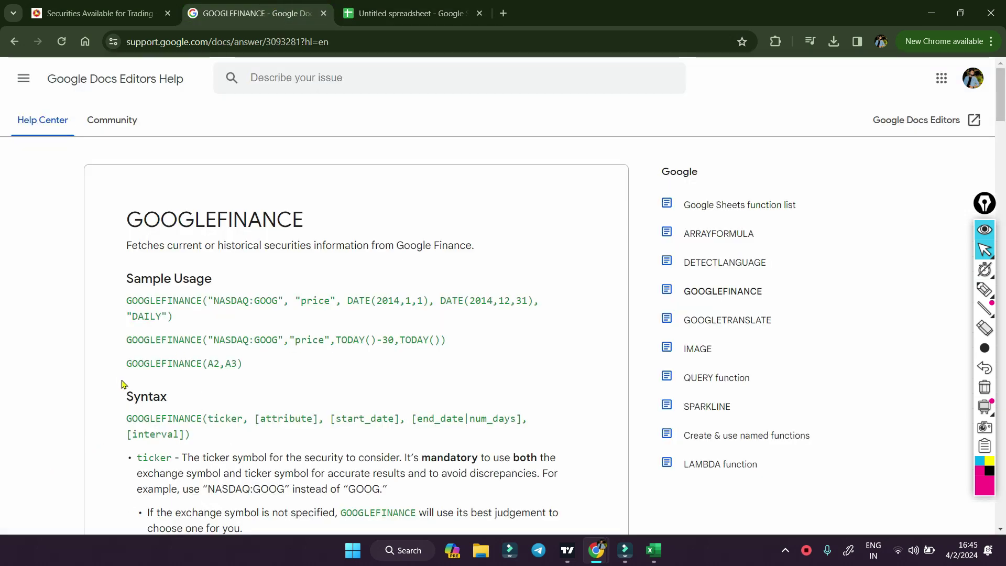
{"action": "left_click_drag", "start_coordinate": [126, 336], "coordinate": [325, 353]}
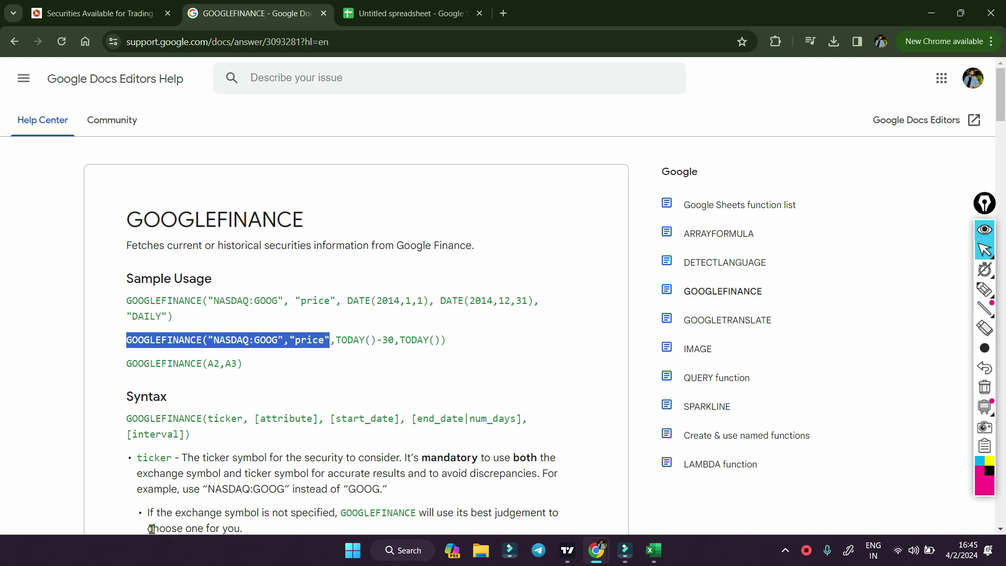
{"action": "key", "text": "ctrl+Tab"}
{"action": "left_click", "coordinate": [495, 353]}
- Enter a GOOGLEFINANCE formula in D2 with B2 as the ticker and "price" as the attribute
{"action": "left_click", "coordinate": [437, 194]}
{"action": "type", "text": "="}
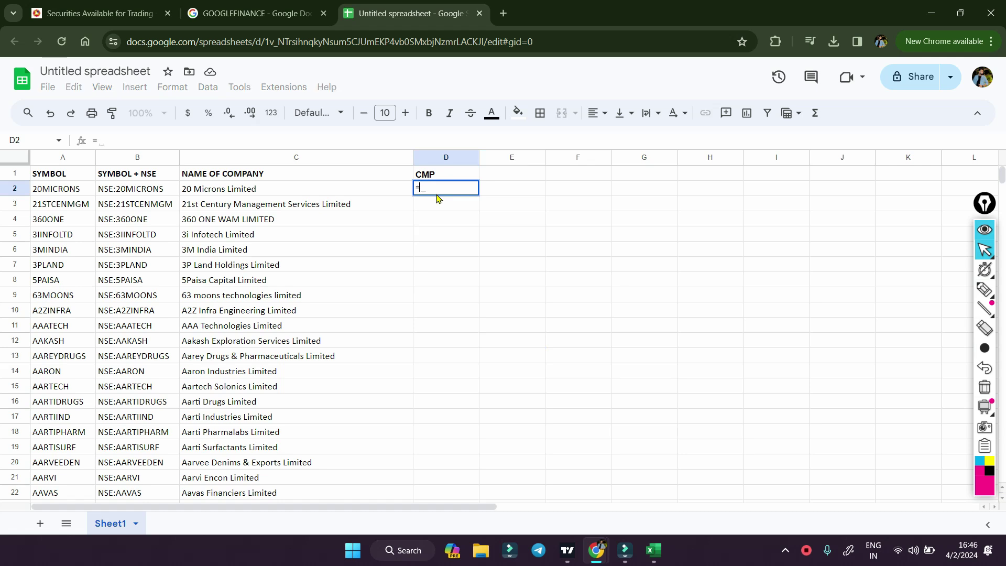
{"action": "type", "text": "Goog"}
{"action": "key", "text": "Tab"}
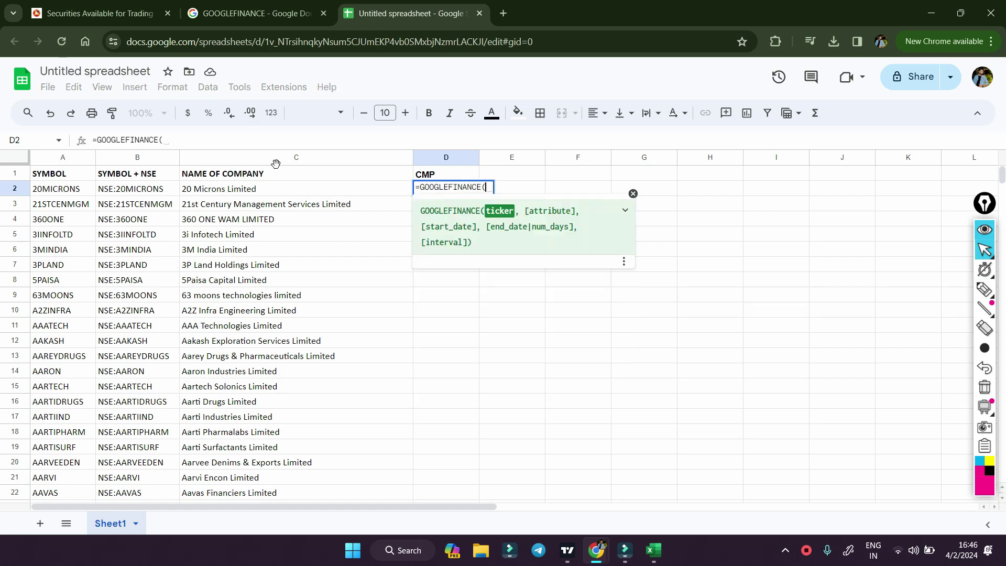
{"action": "left_click", "coordinate": [139, 196]}
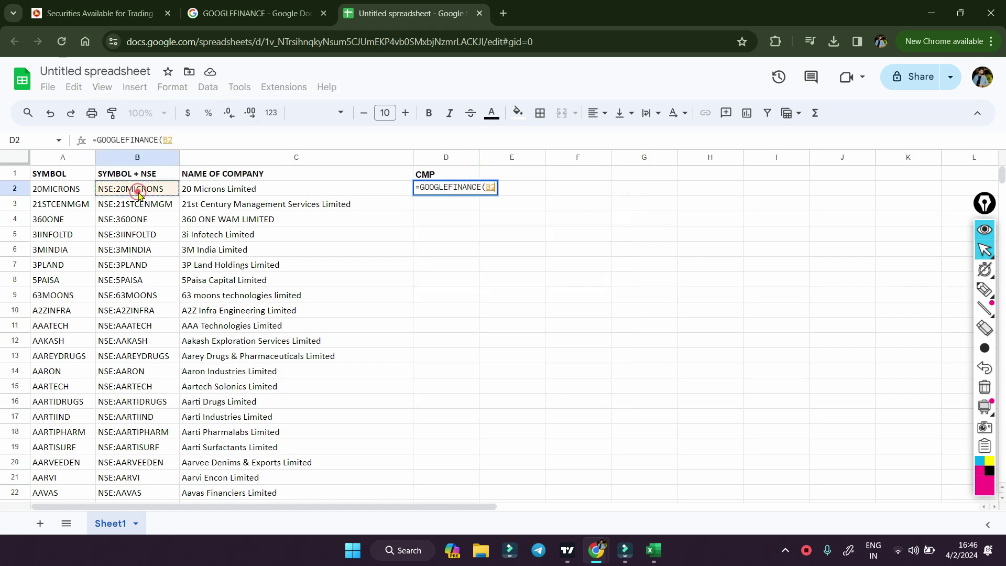
{"action": "type", "text": ","}
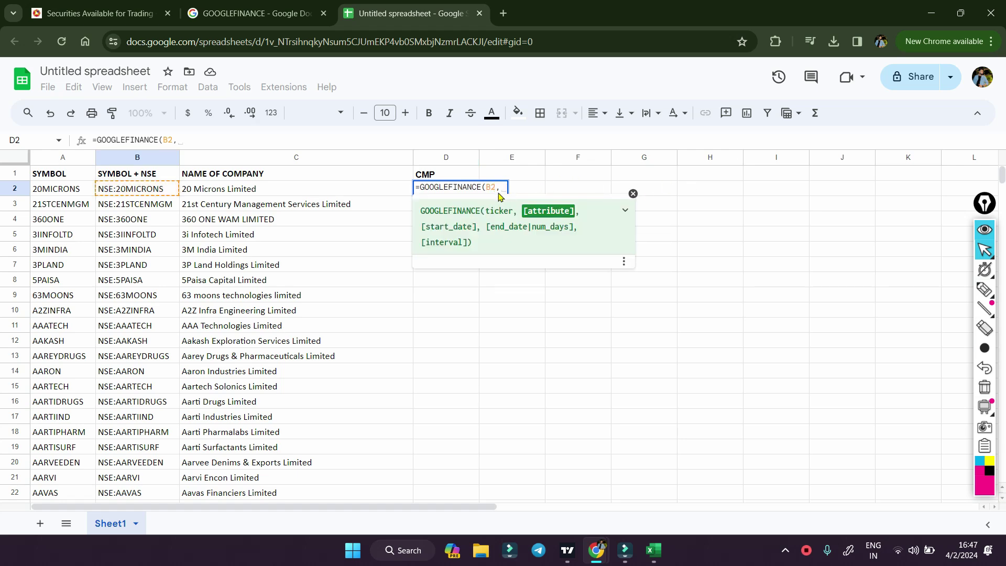
{"action": "left_click", "coordinate": [287, 6]}
{"action": "left_click", "coordinate": [297, 371]}
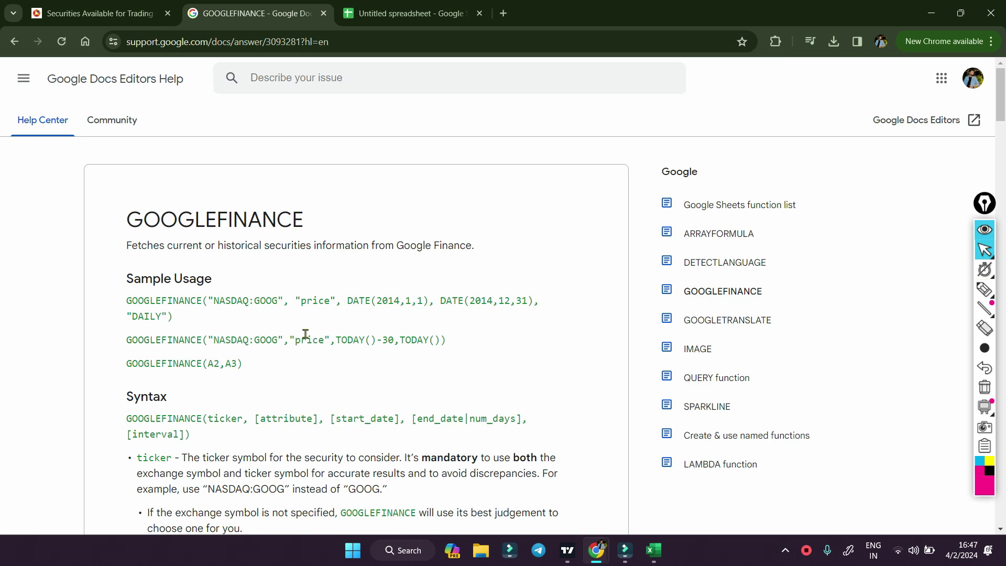
{"action": "left_click", "coordinate": [401, 13]}
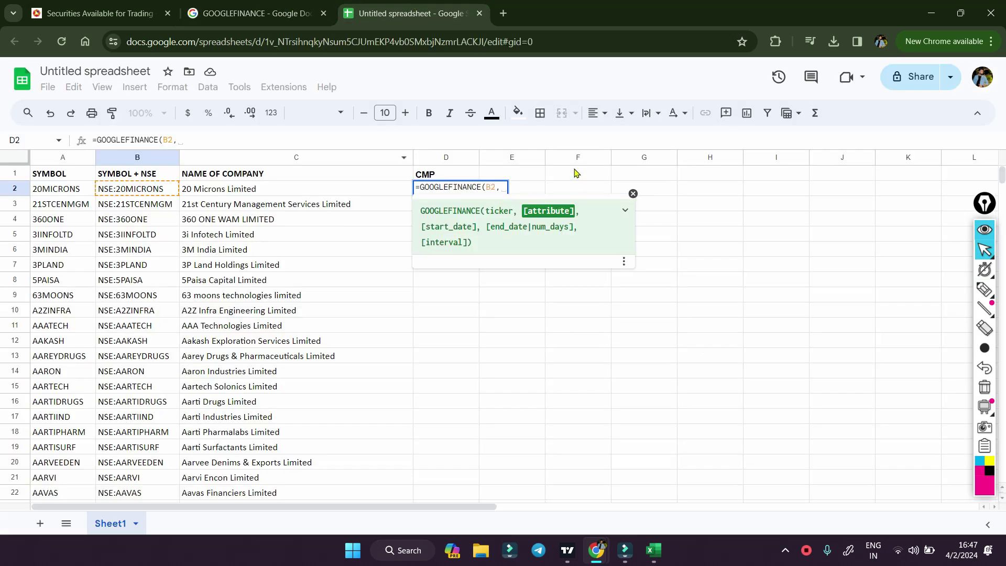
{"action": "type", "text": "\""}
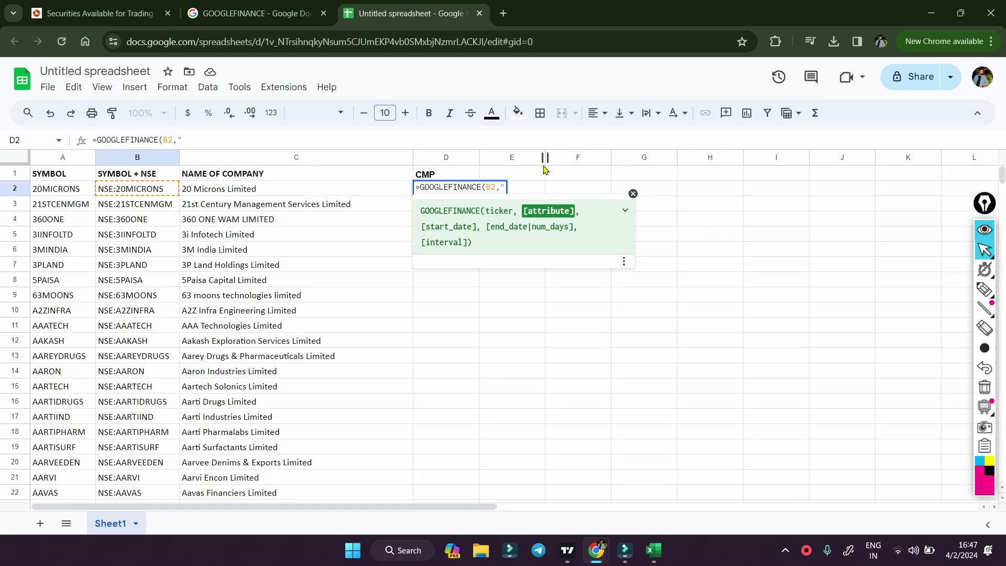
{"action": "type", "text": "price\""}
{"action": "key", "text": "Return"}
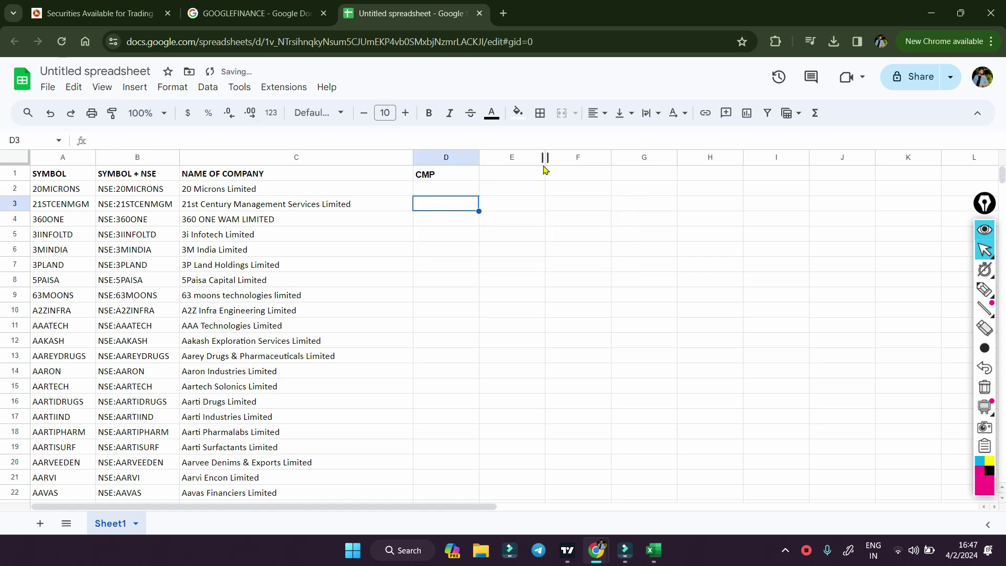
- Search the web for the 20 microns share price to compare with the CMP in D2, and return to the spreadsheet
{"action": "left_click", "coordinate": [426, 191]}
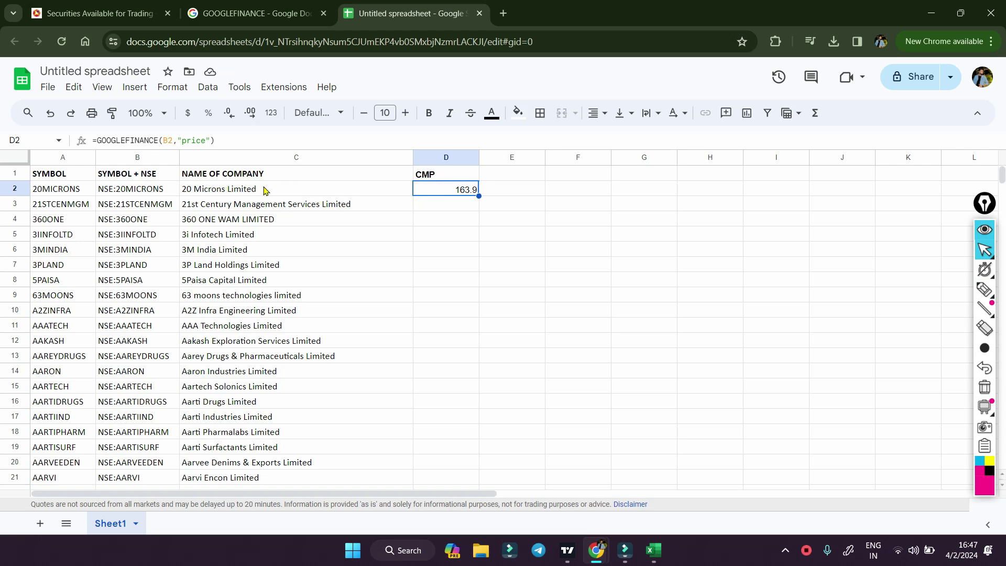
{"action": "left_click", "coordinate": [503, 11]}
{"action": "type", "text": "20 m"}
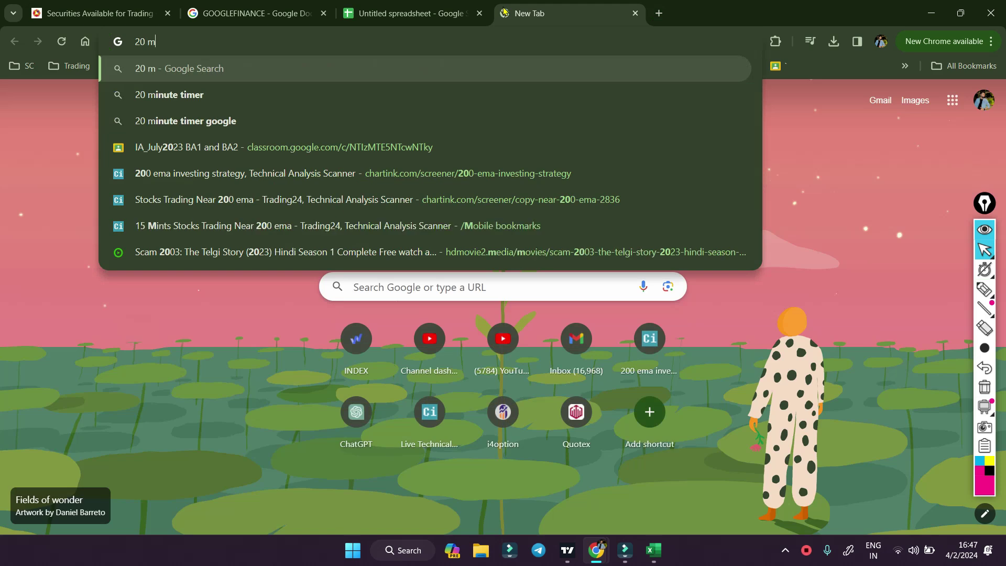
{"action": "type", "text": "icrons pric"}
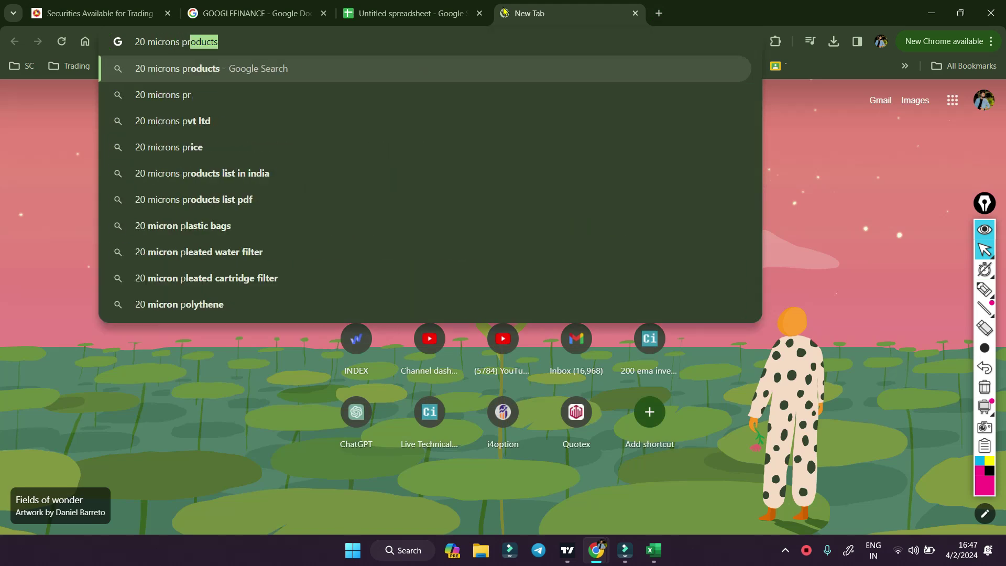
{"action": "type", "text": "e"}
{"action": "key", "text": "Down"}
{"action": "key", "text": "Return"}
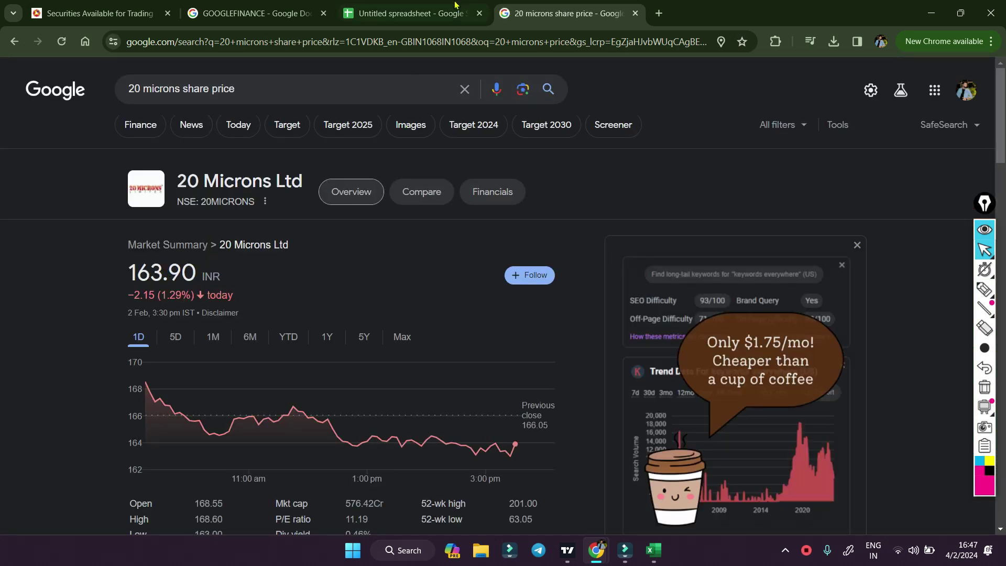
{"action": "left_click", "coordinate": [402, 7]}
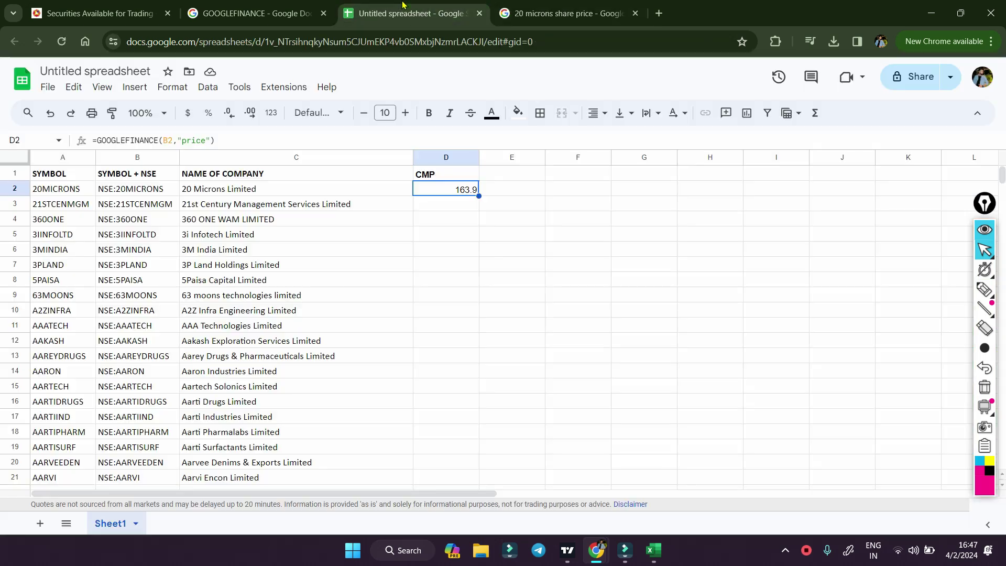
- Enter the header 52 WEEK HIGH in E1
{"action": "left_click", "coordinate": [496, 179]}
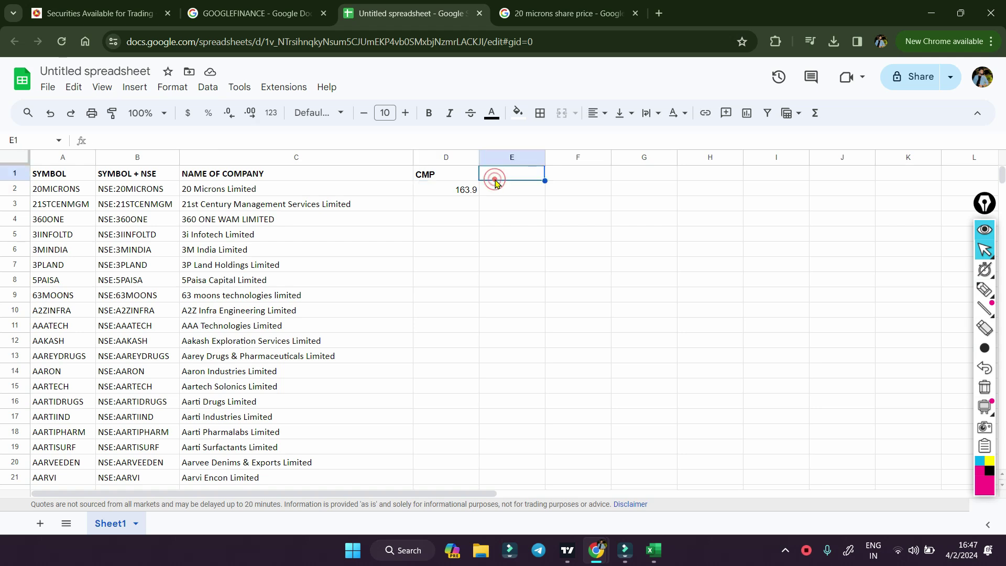
{"action": "type", "text": "52"}
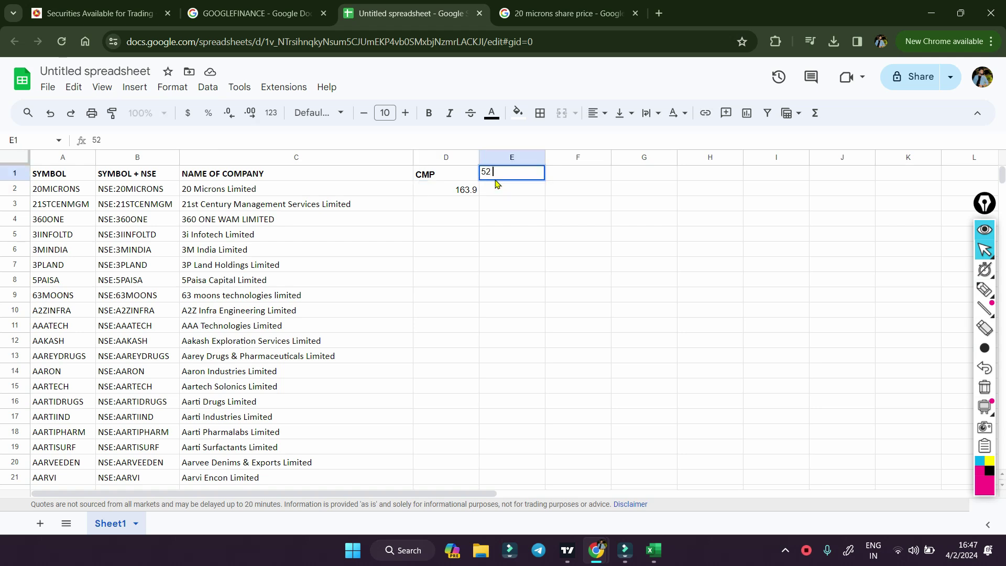
{"action": "type", "text": " WEEK HIGH"}
{"action": "key", "text": "Return"}
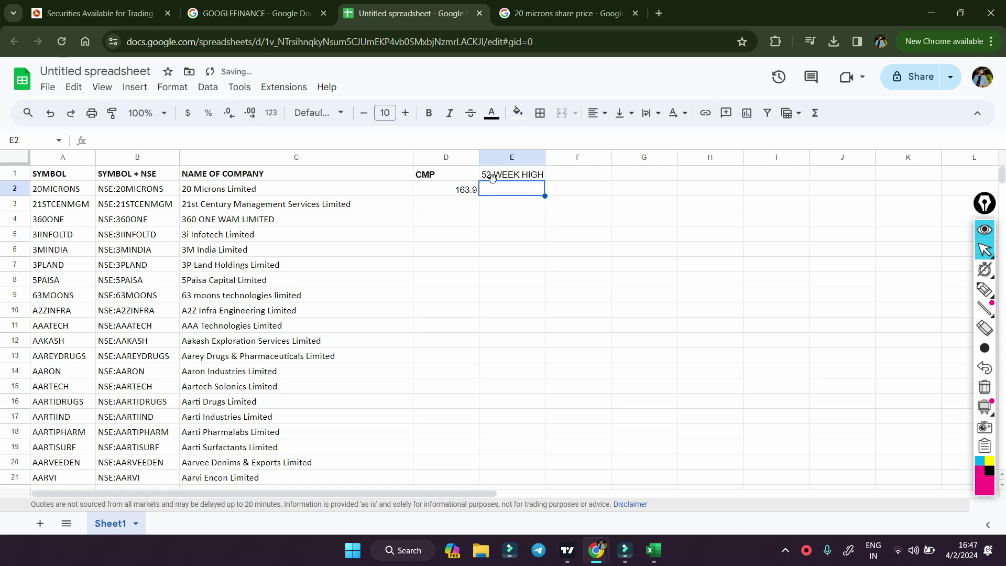
- Copy the text of the GOOGLEFINANCE formula in D2 and paste it into E2, keeping B2 as the ticker
{"action": "left_click", "coordinate": [450, 191]}
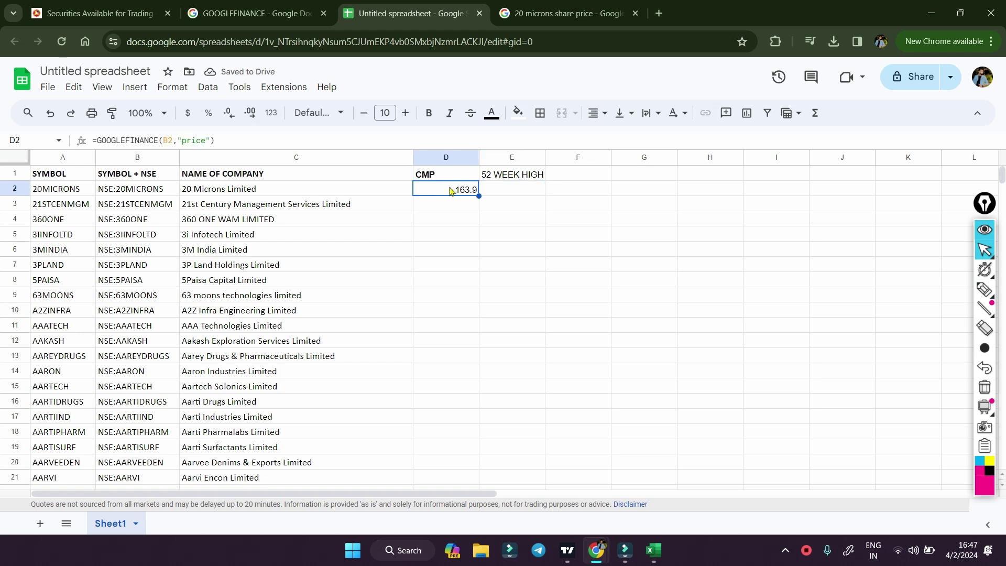
{"action": "triple_click", "coordinate": [273, 135]}
{"action": "key", "text": "ctrl+c"}
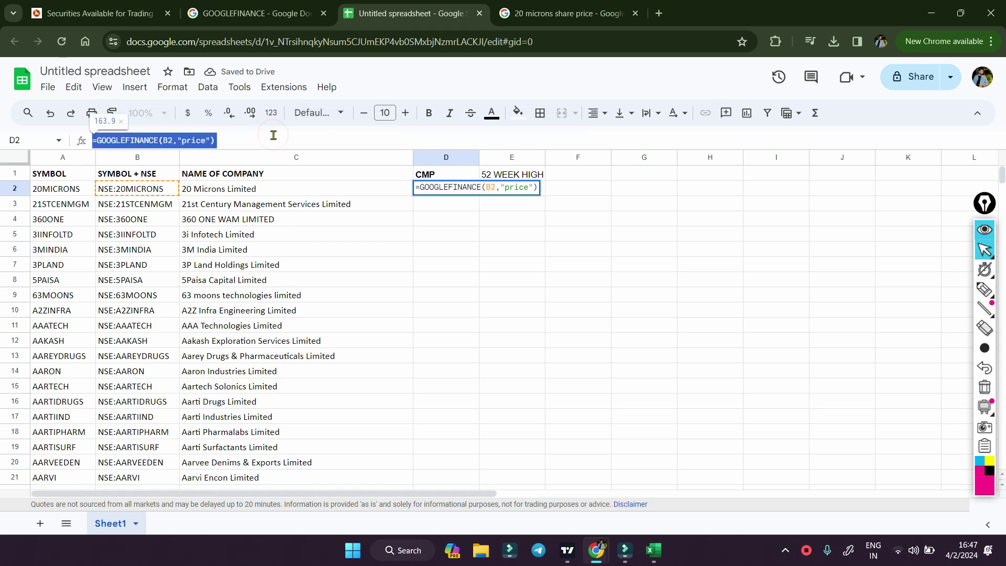
{"action": "left_click", "coordinate": [602, 259]}
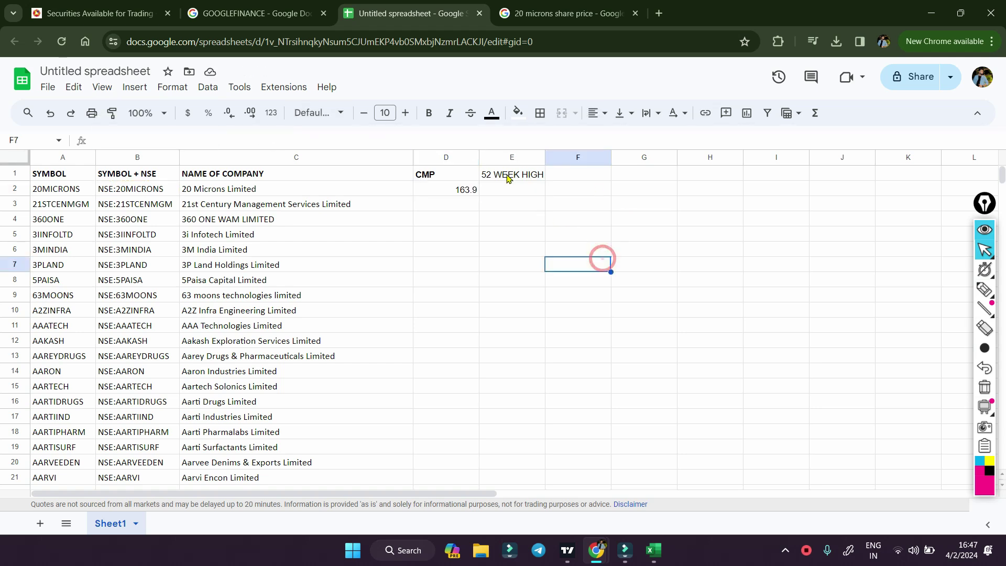
{"action": "left_click", "coordinate": [505, 189]}
{"action": "key", "text": "ctrl+v"}
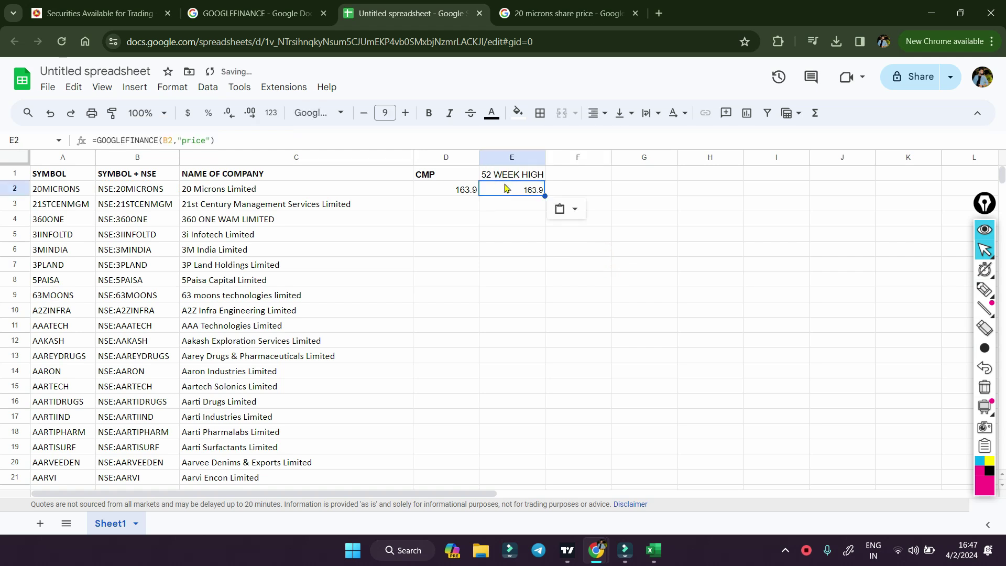
- Look up the 52-week high attribute on the GOOGLEFINANCE help page and replace "price" with "high52" in the E2 formula
{"action": "left_click", "coordinate": [203, 141]}
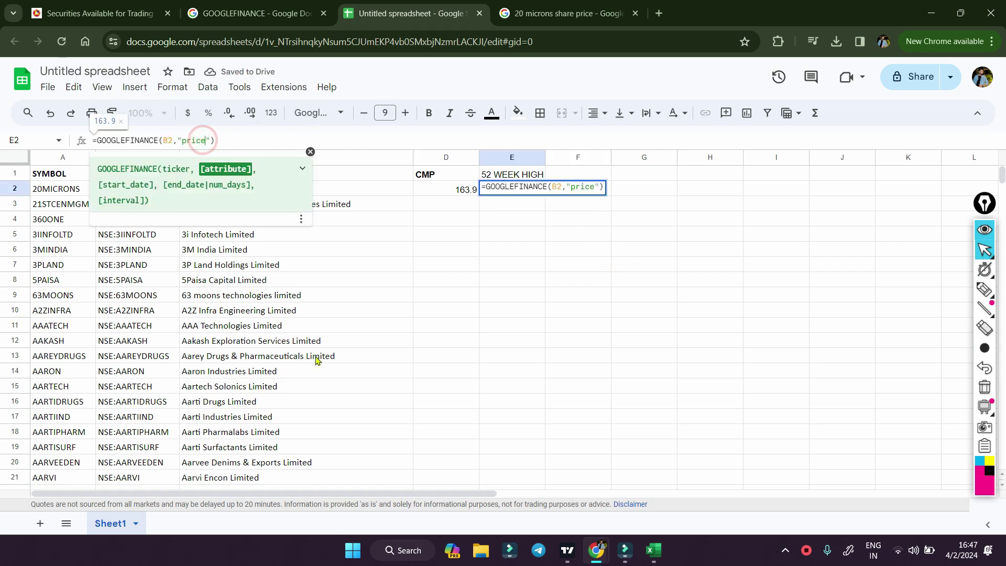
{"action": "key", "text": "BackSpace"}
{"action": "key", "text": "BackSpace"}
{"action": "key", "text": "BackSpace"}
{"action": "key", "text": "BackSpace"}
{"action": "key", "text": "BackSpace"}
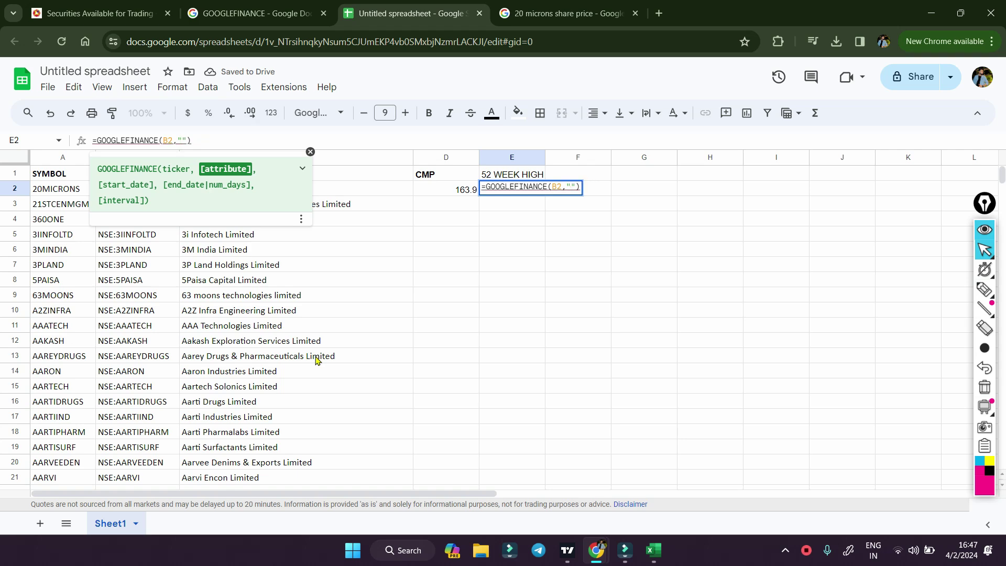
{"action": "left_click", "coordinate": [252, 13]}
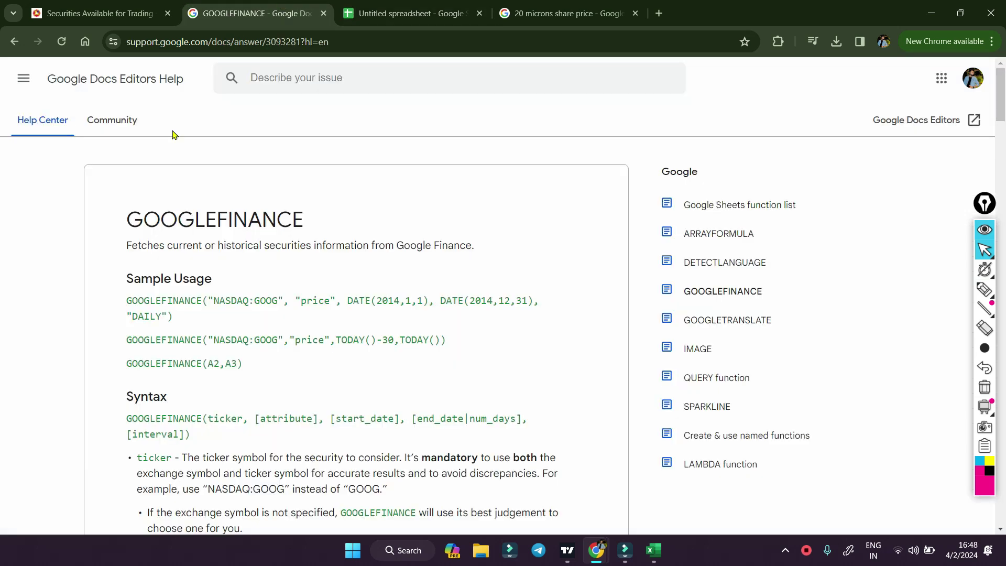
{"action": "scroll", "coordinate": [390, 411], "scroll_direction": "down", "scroll_amount": 2}
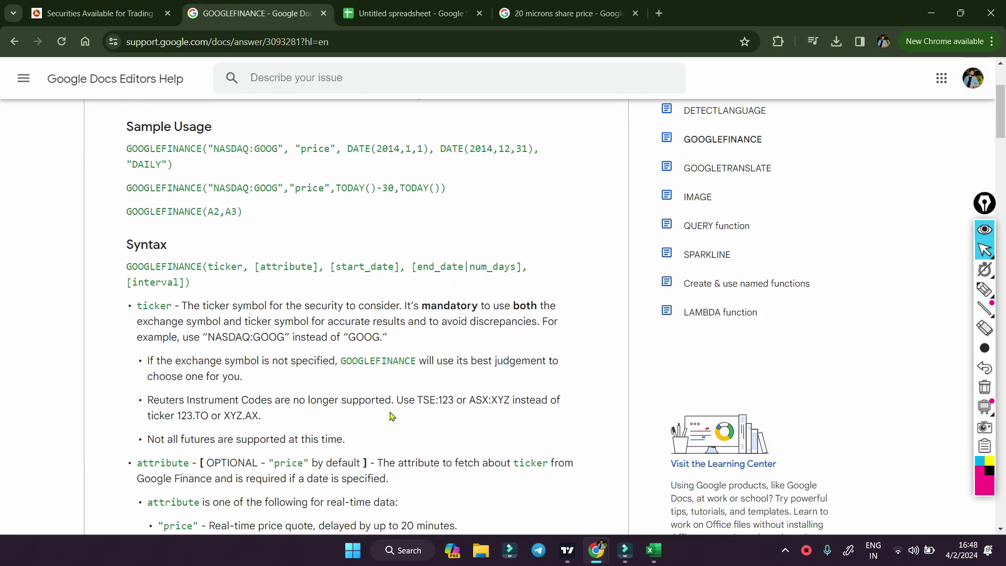
{"action": "scroll", "coordinate": [390, 415], "scroll_direction": "down", "scroll_amount": 3}
{"action": "scroll", "coordinate": [389, 415], "scroll_direction": "down", "scroll_amount": 4}
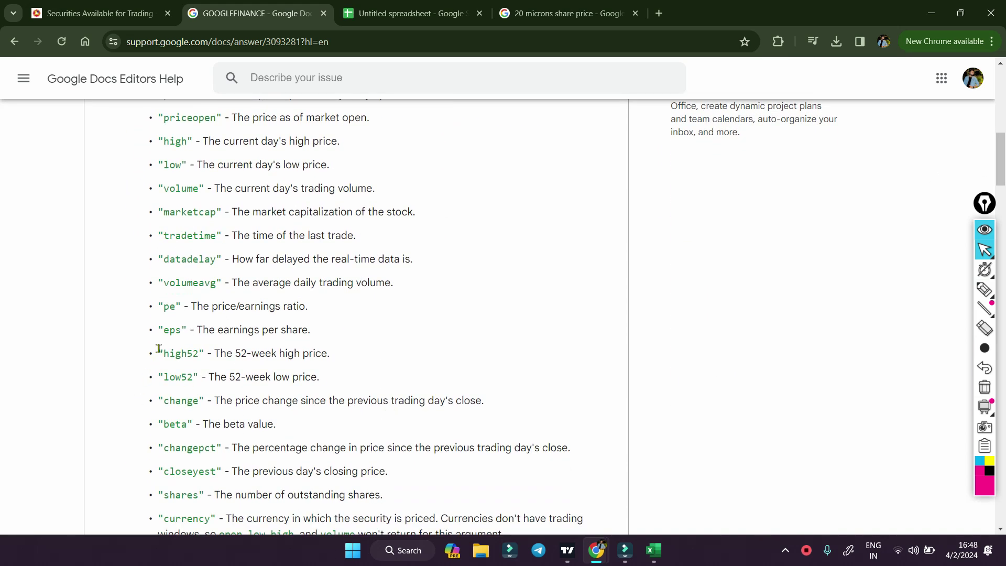
{"action": "left_click", "coordinate": [411, 13]}
{"action": "type", "text": "high52\")"}
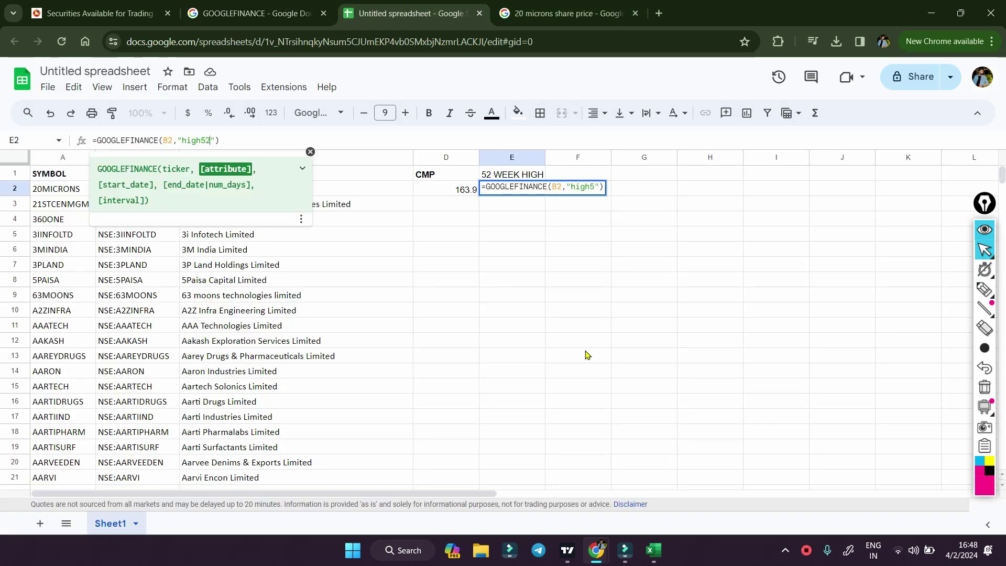
{"action": "key", "text": "Return"}
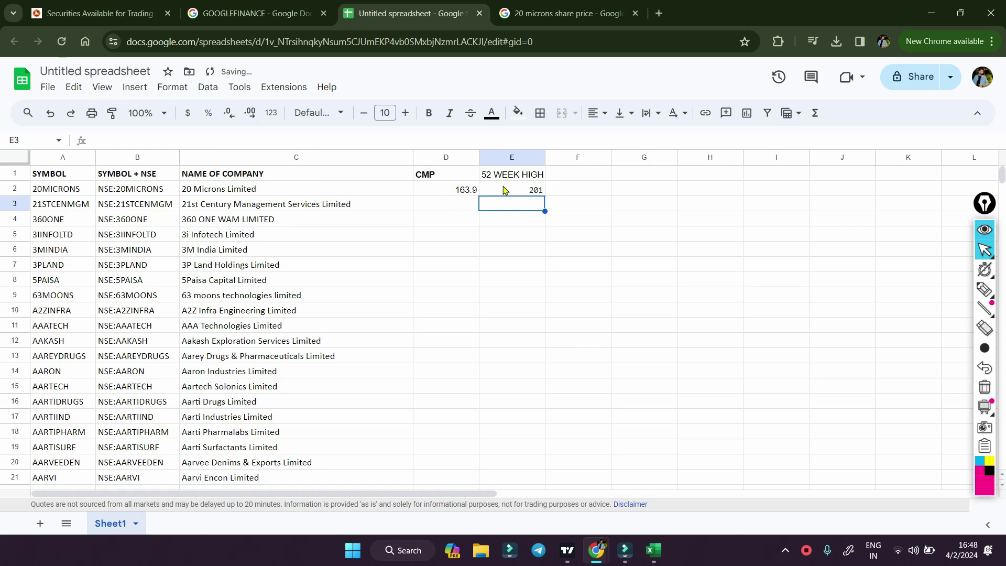
{"action": "left_click", "coordinate": [534, 191]}
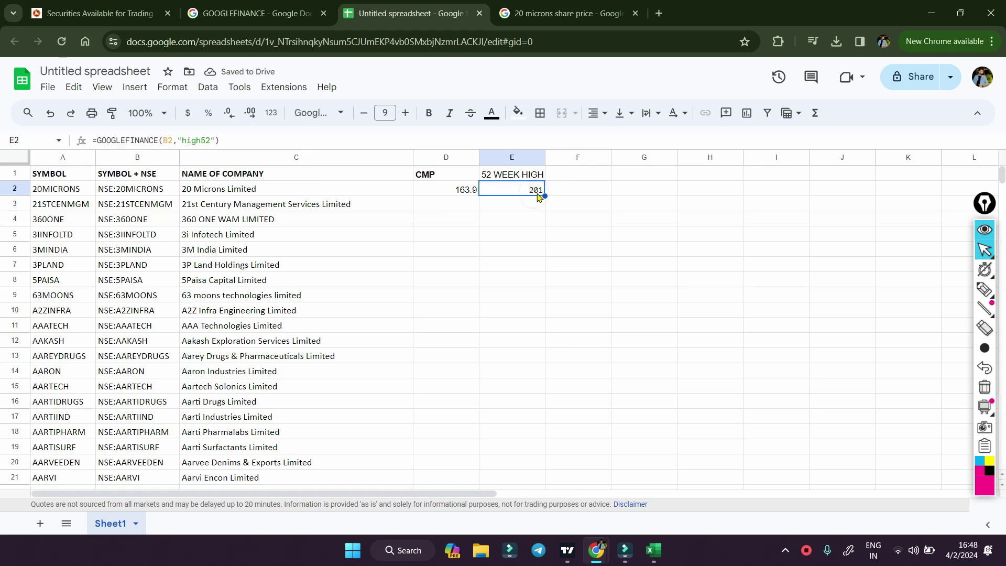
- Enter the header 52 WEEK LOW in F1
{"action": "left_click", "coordinate": [571, 173]}
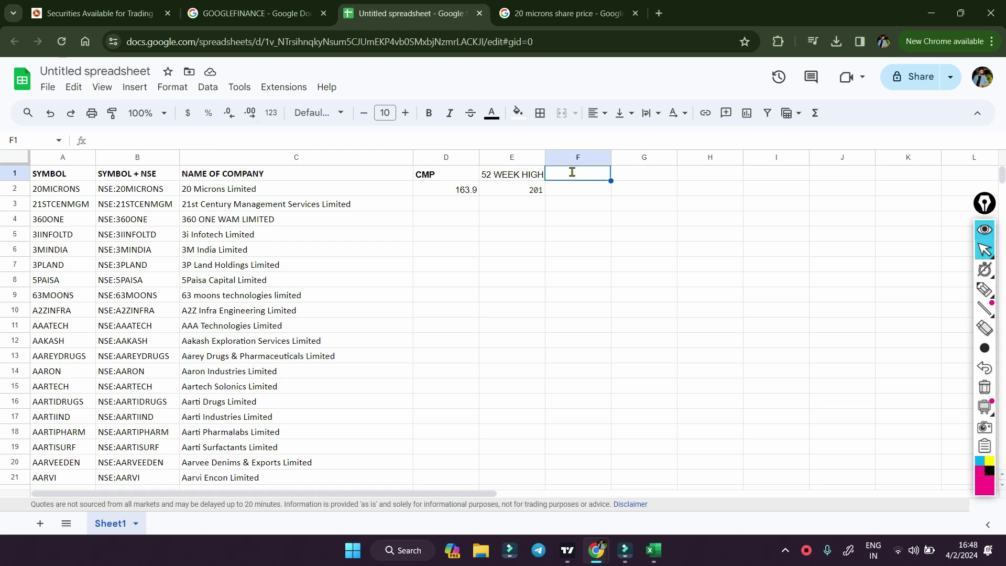
{"action": "type", "text": "52 WEEK LOW"}
{"action": "key", "text": "Return"}
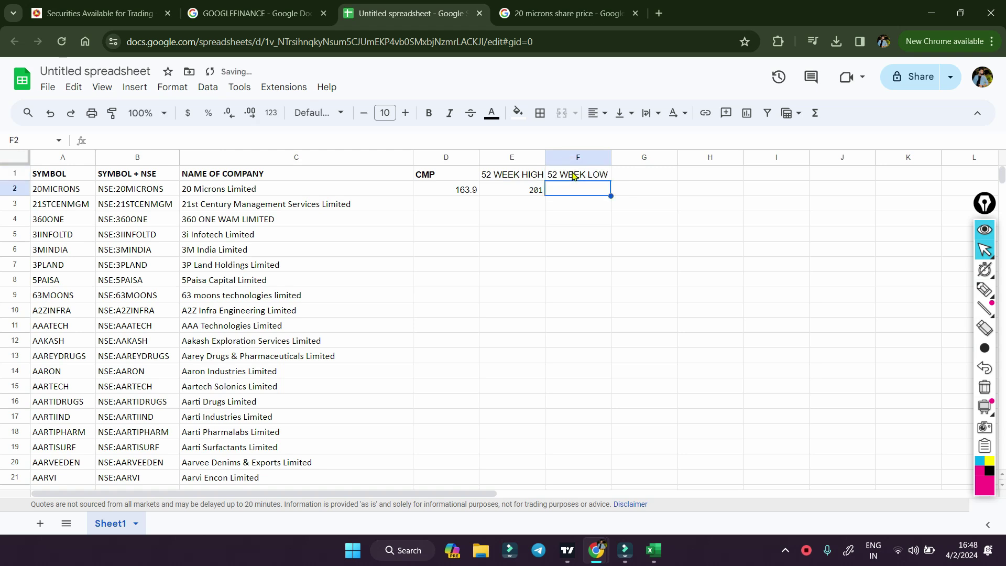
- Paste the copied GOOGLEFINANCE formula for B2 into F2 and change its attribute to "LOW 52"
{"action": "type", "text": "=GOOGLEFINANCE(B2,\"price\")"}
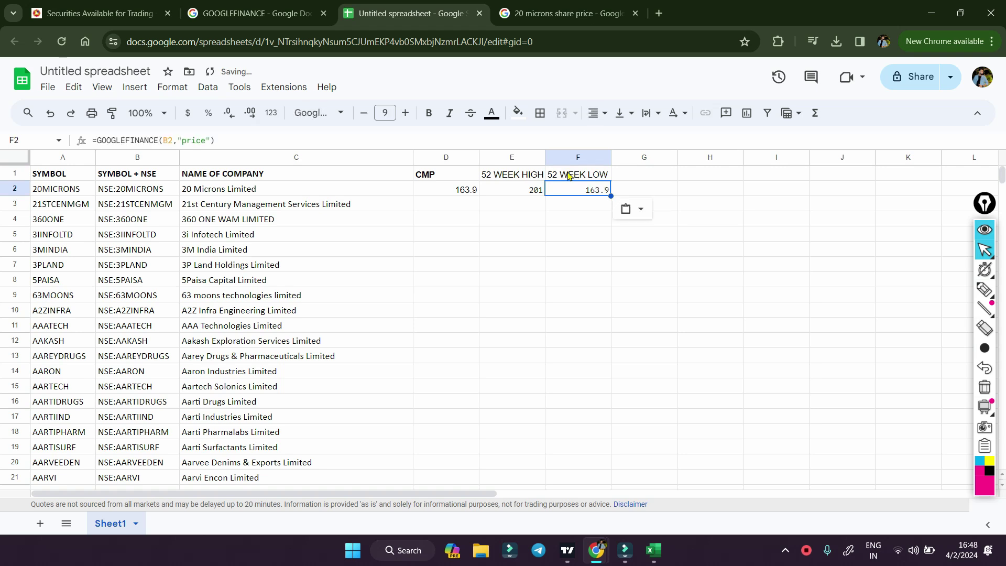
{"action": "left_click", "coordinate": [207, 139]}
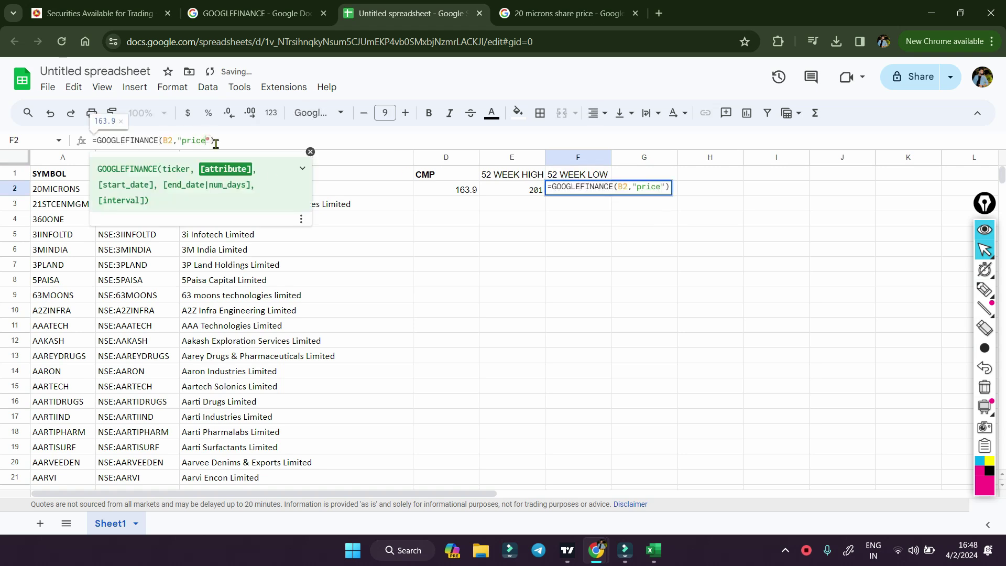
{"action": "key", "text": "BackSpace"}
{"action": "key", "text": "BackSpace"}
{"action": "key", "text": "BackSpace"}
{"action": "key", "text": "BackSpace"}
{"action": "key", "text": "BackSpace"}
{"action": "type", "text": "LOW"}
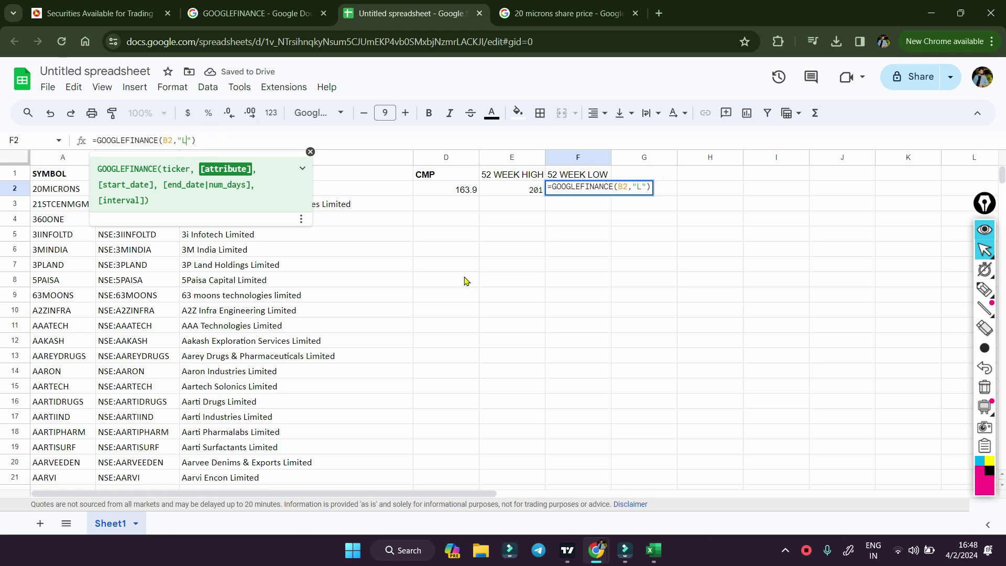
{"action": "key", "text": "Return"}
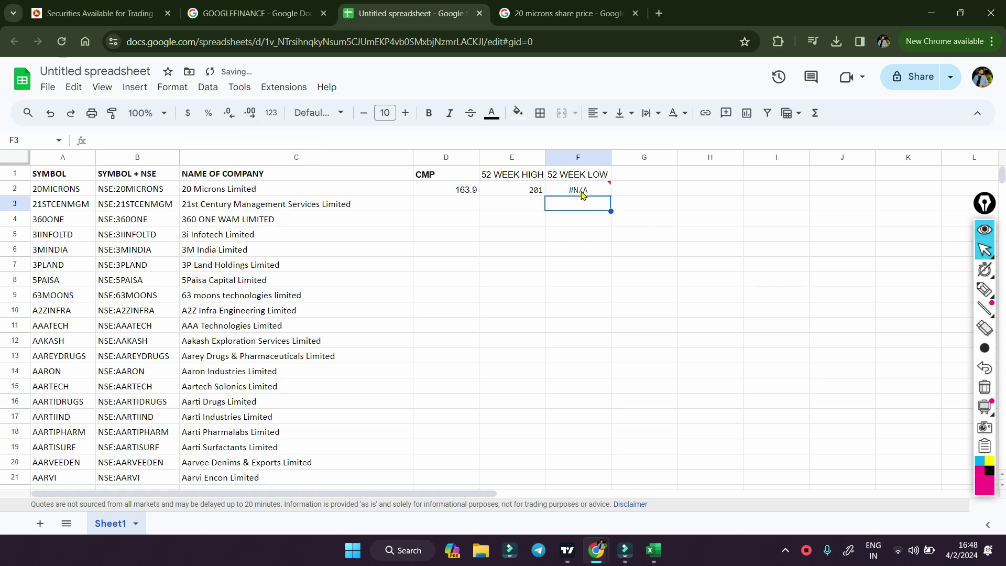
- Delete the space inside the "LOW 52" attribute of the F2 formula, and check the 52-week high and low cells
{"action": "left_click", "coordinate": [581, 192]}
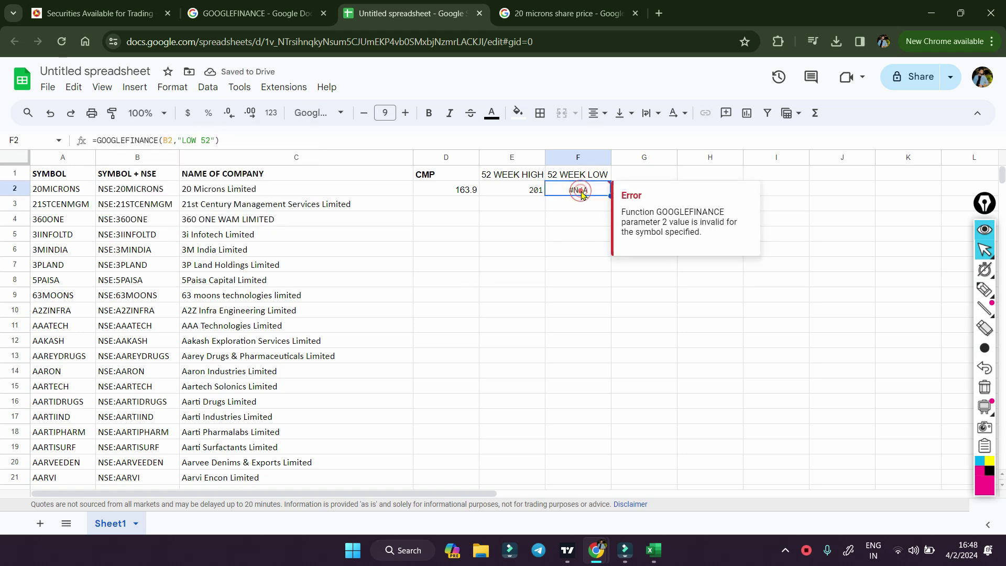
{"action": "left_click", "coordinate": [198, 140]}
{"action": "key", "text": "Delete"}
{"action": "key", "text": "Return"}
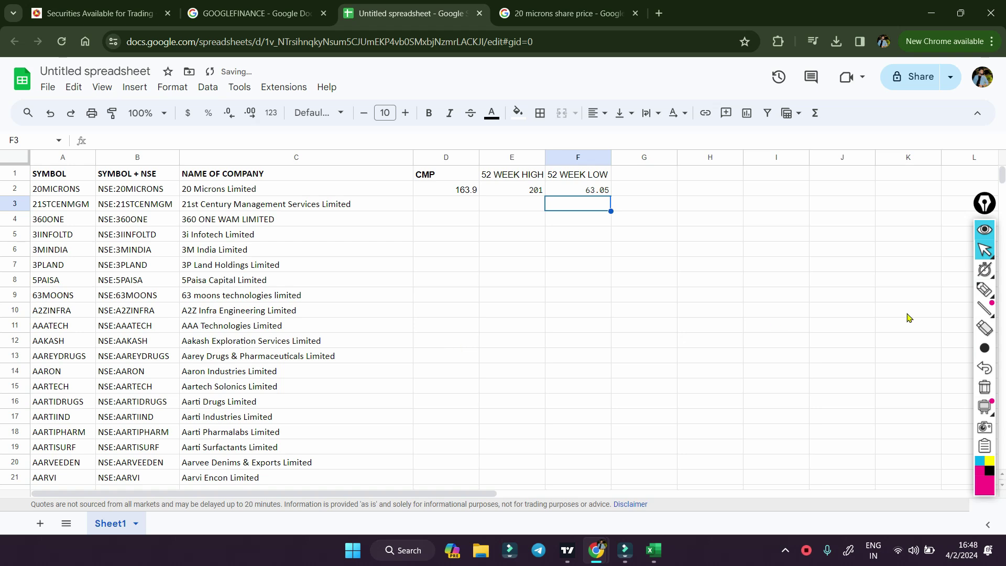
{"action": "left_click", "coordinate": [530, 191]}
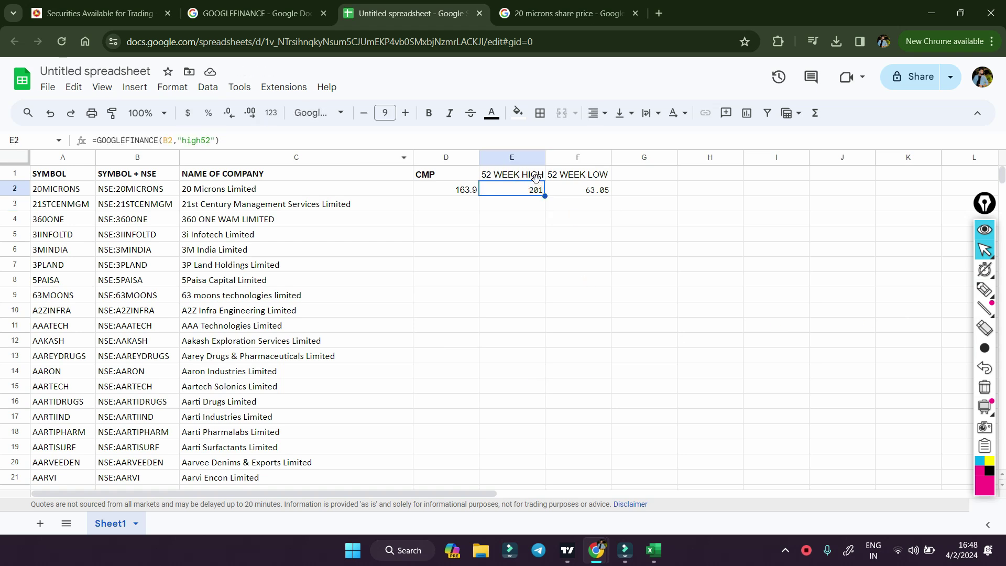
{"action": "left_click", "coordinate": [587, 190]}
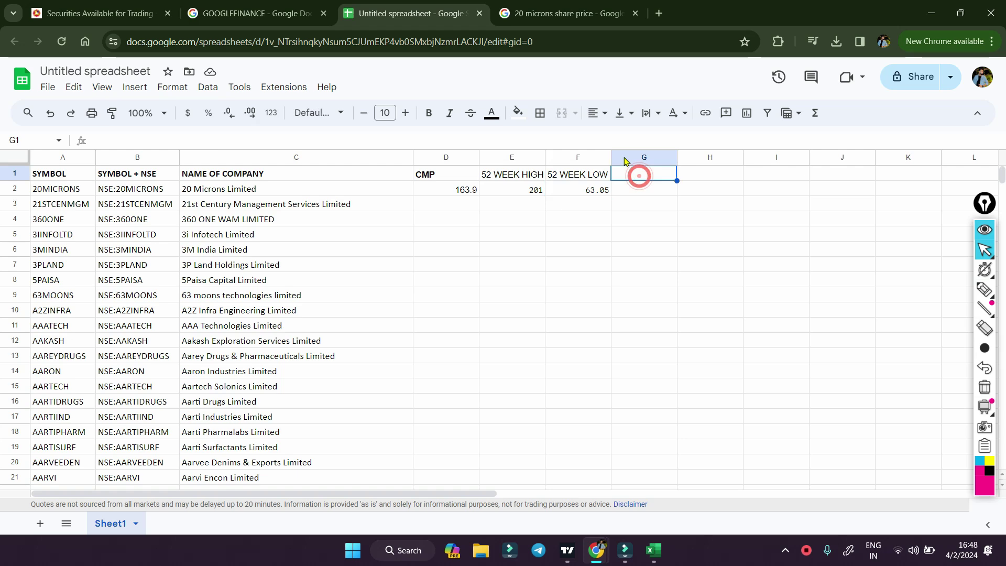
- Find the beta attribute on the GOOGLEFINANCE help page and enter the header BETA VALUE in G1
{"action": "left_click", "coordinate": [257, 13]}
{"action": "scroll", "coordinate": [157, 445], "scroll_direction": "down", "scroll_amount": 2}
{"action": "scroll", "coordinate": [176, 447], "scroll_direction": "down", "scroll_amount": 3}
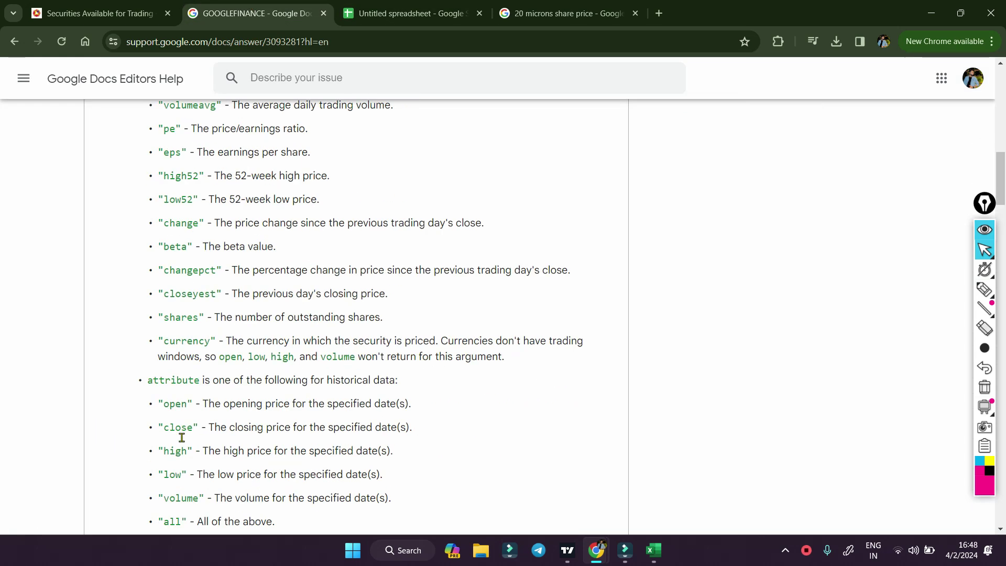
{"action": "left_click", "coordinate": [404, 6]}
{"action": "type", "text": "BET"}
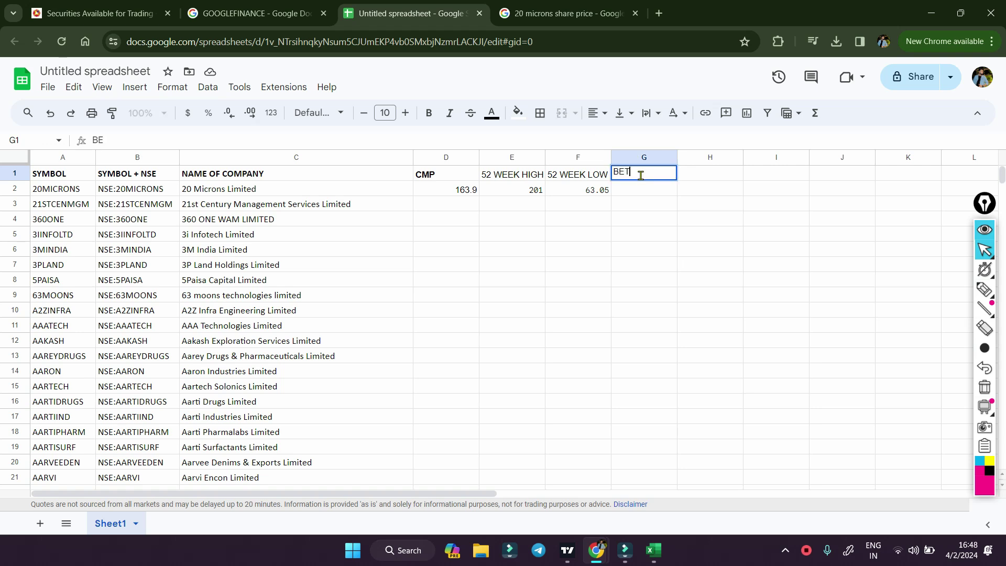
{"action": "type", "text": "A VALUE"}
{"action": "key", "text": "Return"}
- Paste the copied GOOGLEFINANCE formula for B2 into G2 and change its attribute to "BETA"
{"action": "type", "text": "=GOOGLEFINANCE(B2,\"price\")"}
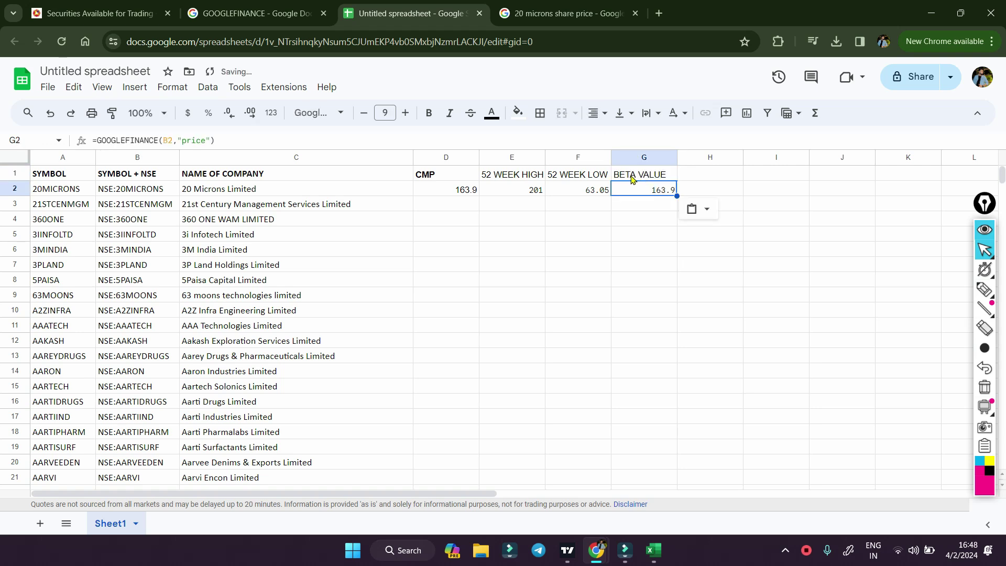
{"action": "left_click", "coordinate": [201, 140]}
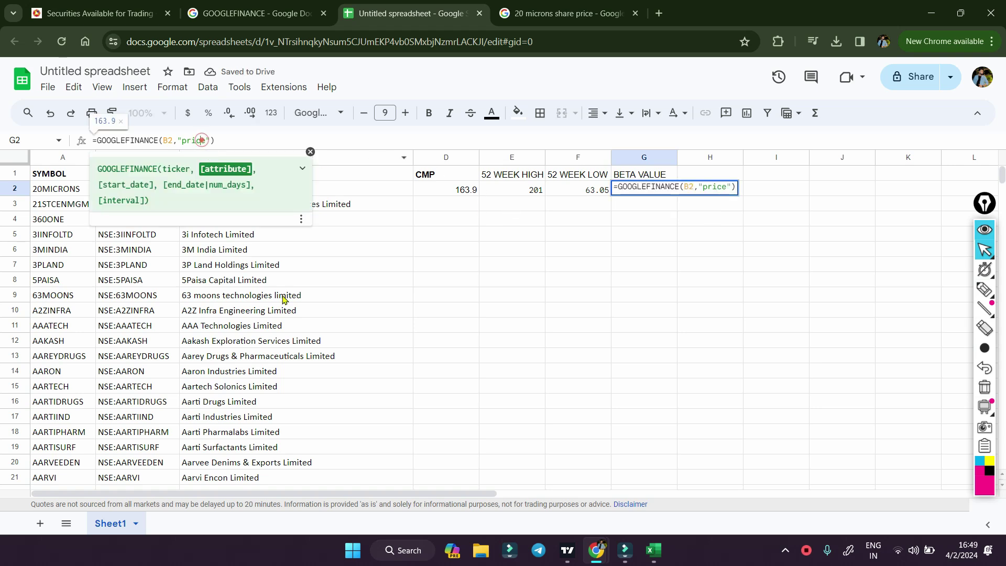
{"action": "key", "text": "BackSpace"}
{"action": "key", "text": "BackSpace"}
{"action": "key", "text": "BackSpace"}
{"action": "key", "text": "BackSpace"}
{"action": "key", "text": "BackSpace"}
{"action": "type", "text": "beta"}
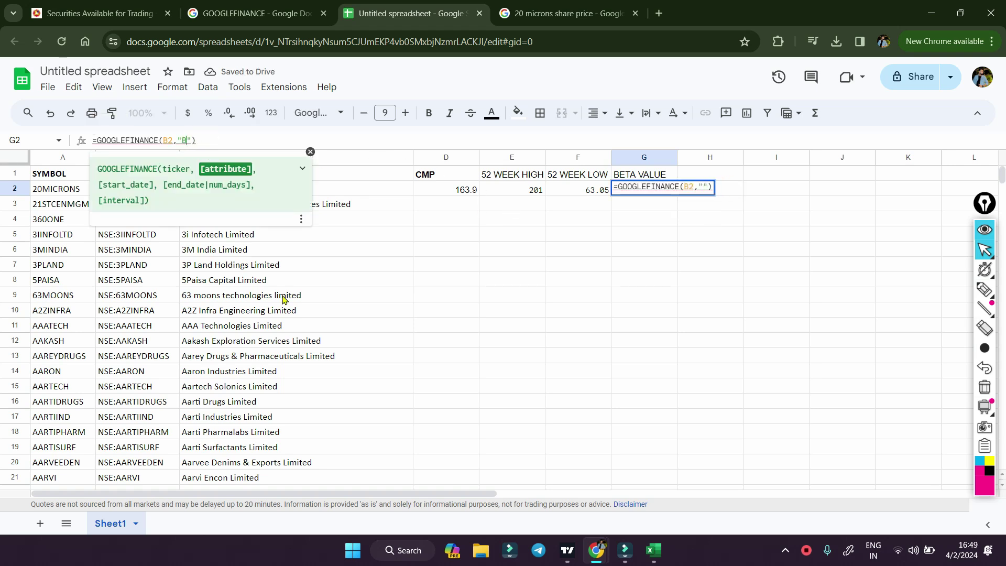
{"action": "key", "text": "Return"}
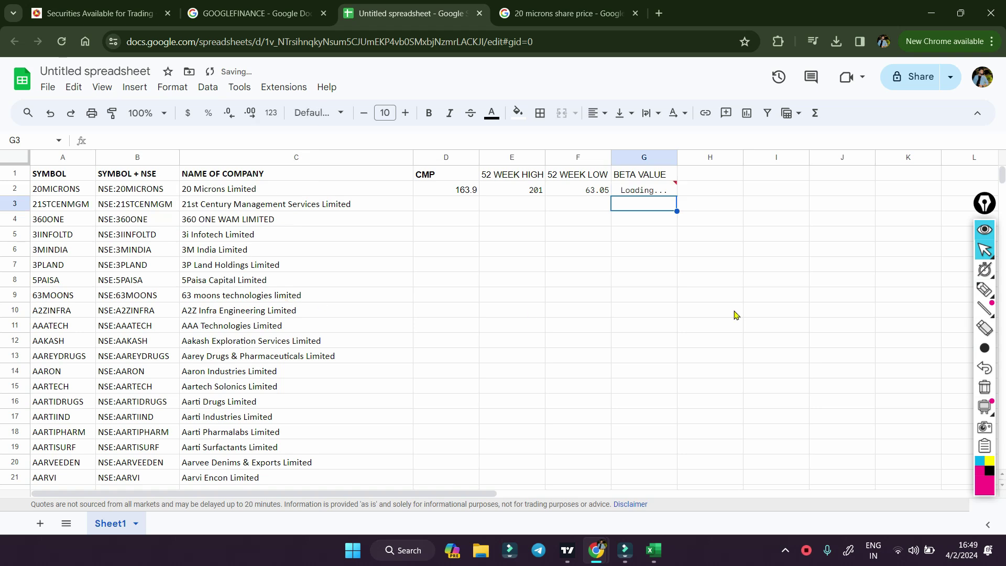
- Clear the beta formula in G2, undo the deletion and check the cell's error note
{"action": "left_click", "coordinate": [634, 192]}
{"action": "key", "text": "Delete"}
{"action": "key", "text": "ctrl+z"}
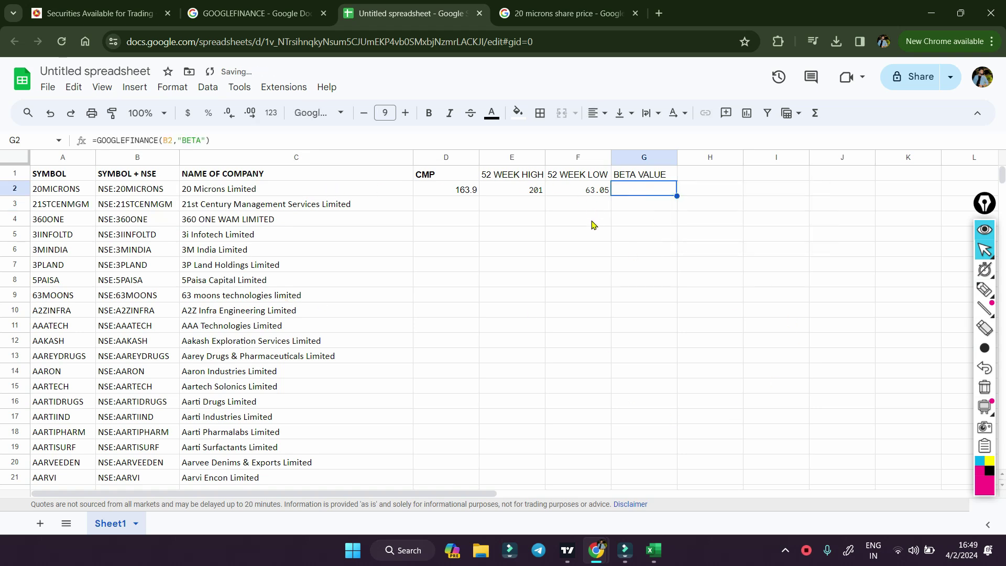
{"action": "mouse_move", "coordinate": [658, 198]}
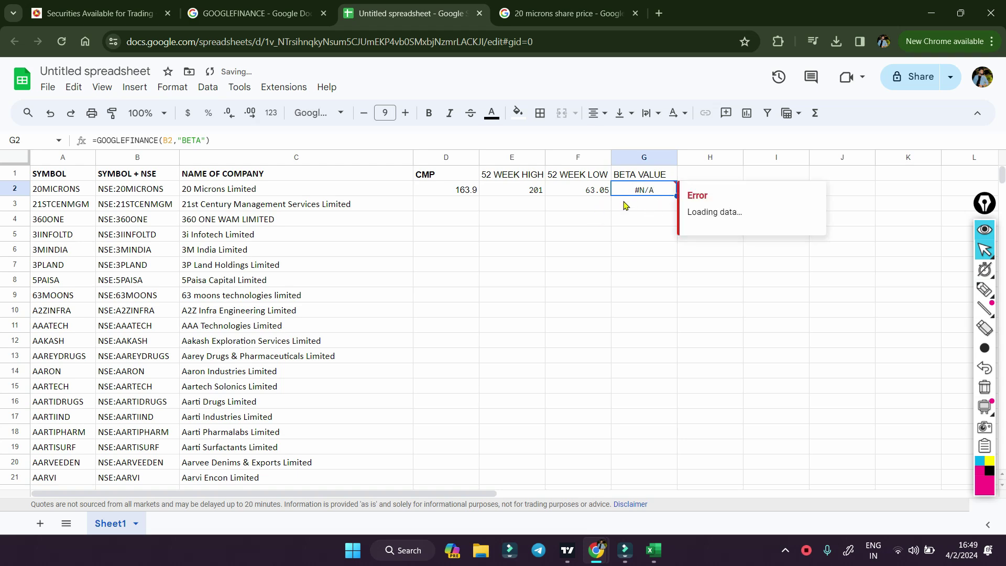
- Look up the volume attribute on the GOOGLEFINANCE help page and change the attribute of the G2 formula to "volume"
{"action": "left_click", "coordinate": [257, 13]}
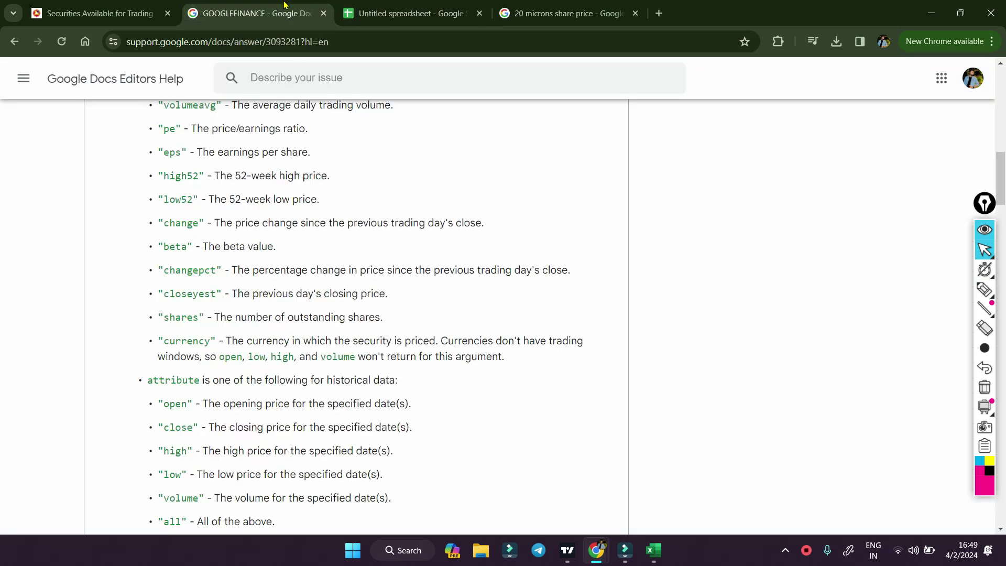
{"action": "scroll", "coordinate": [235, 292], "scroll_direction": "down", "scroll_amount": 1}
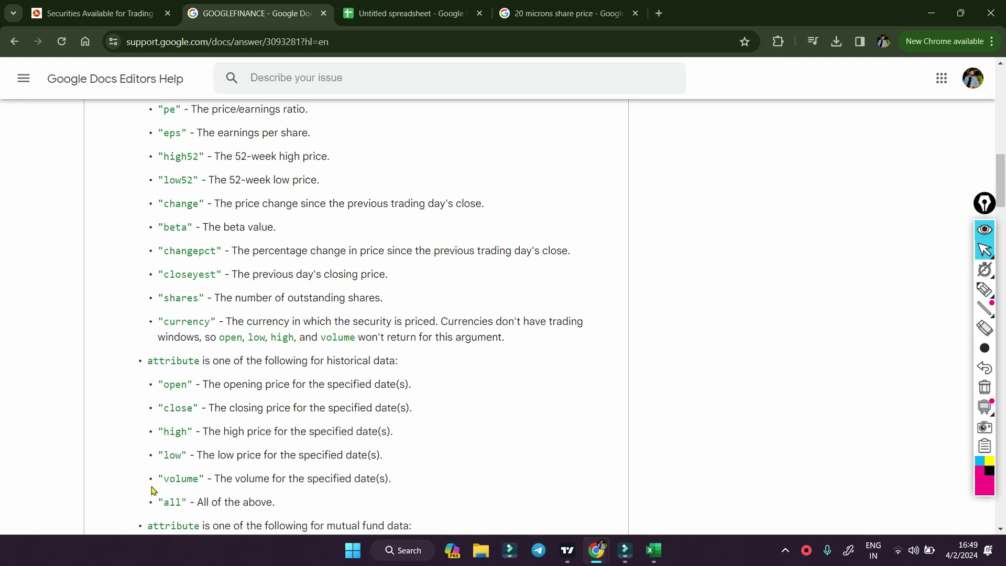
{"action": "left_click", "coordinate": [381, 10]}
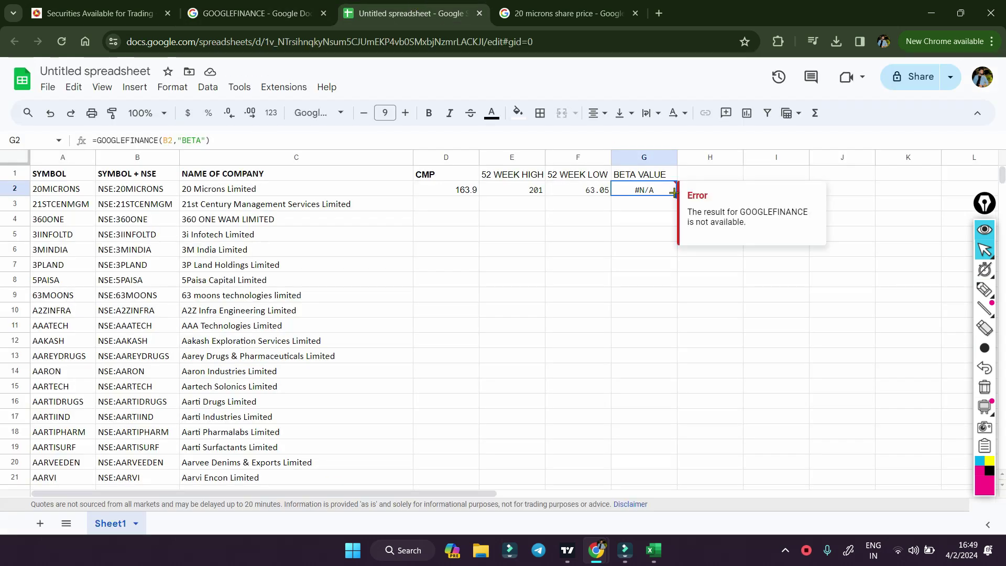
{"action": "left_click", "coordinate": [203, 136]}
{"action": "key", "text": "BackSpace"}
{"action": "key", "text": "BackSpace"}
{"action": "key", "text": "BackSpace"}
{"action": "key", "text": "BackSpace"}
{"action": "type", "text": "volume"}
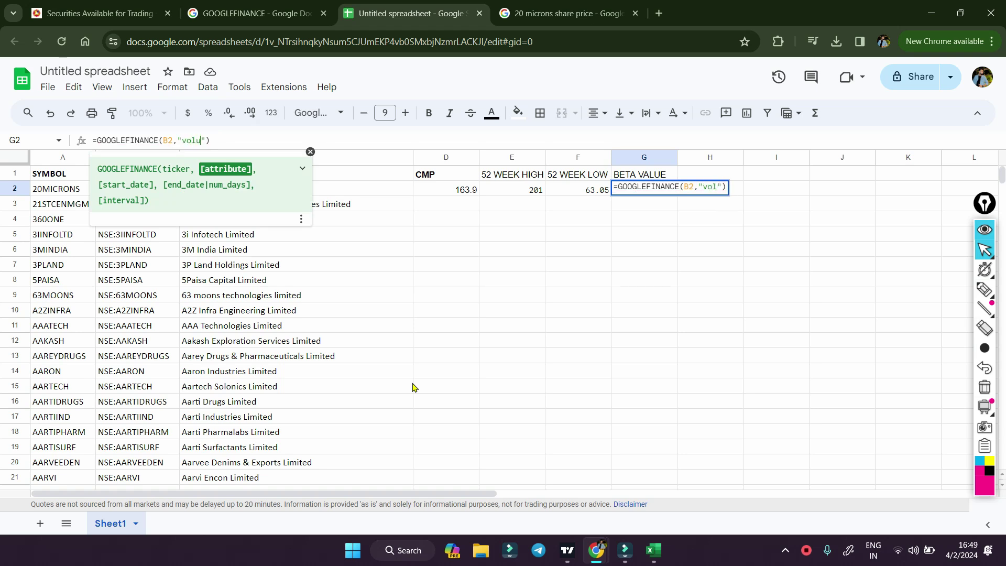
{"action": "key", "text": "Return"}
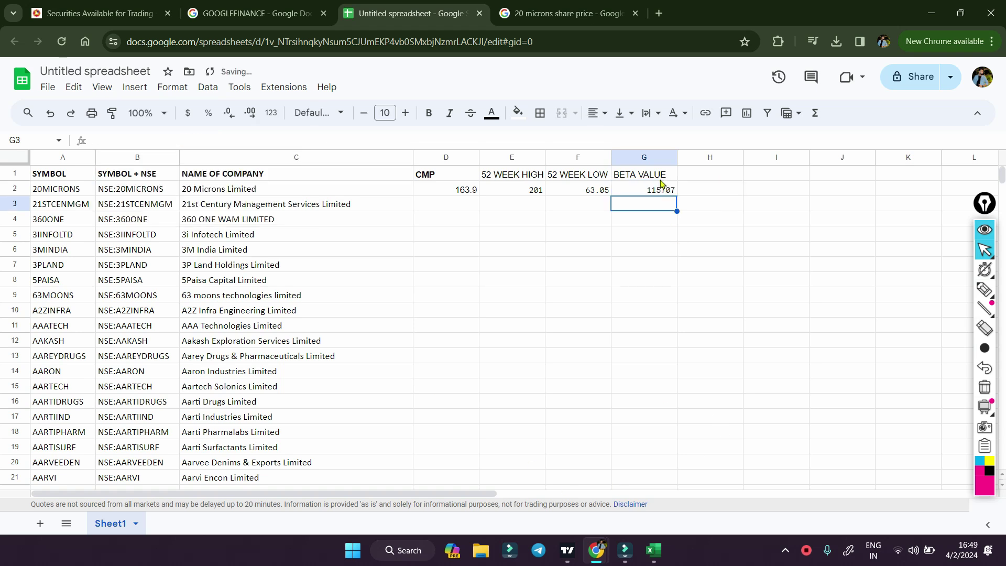
{"action": "left_click", "coordinate": [633, 194]}
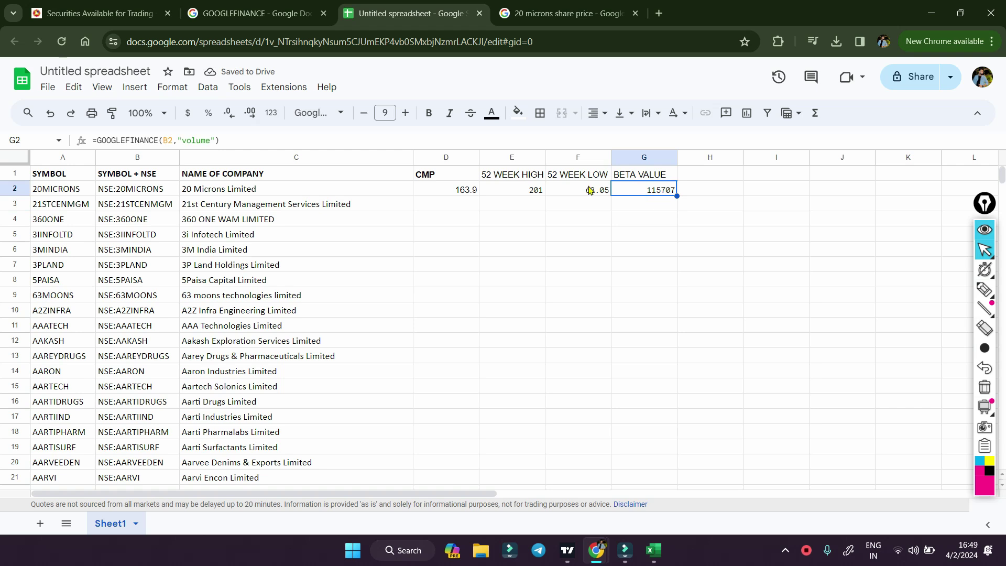
- Enter the header MARKET CAP in H1 and paste the copied GOOGLEFINANCE price formula for B2 into H2
{"action": "left_click", "coordinate": [704, 173]}
{"action": "type", "text": "MARKET CAP"}
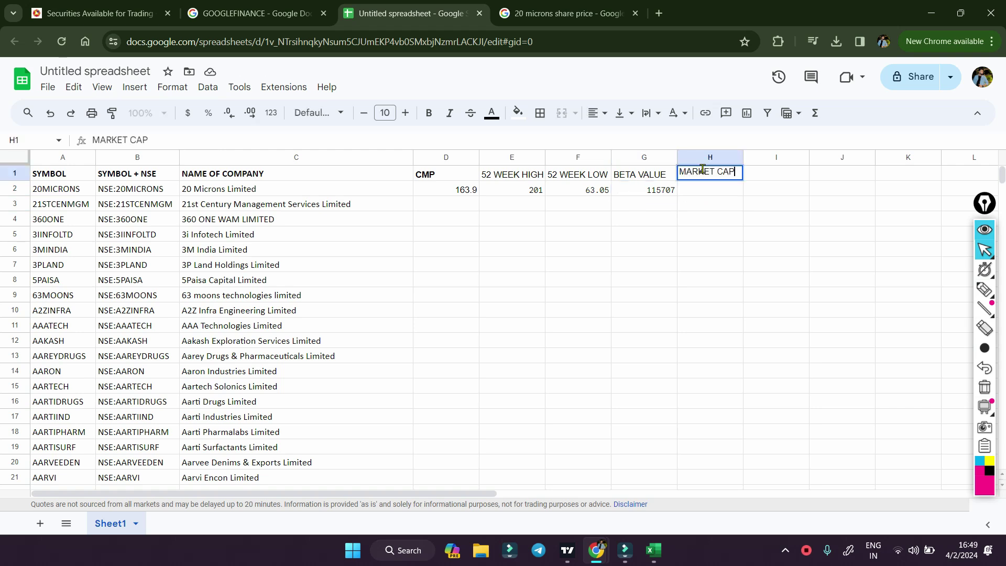
{"action": "key", "text": "Return"}
{"action": "type", "text": "=GOOGLEFINANCE(B2,\"price\")"}
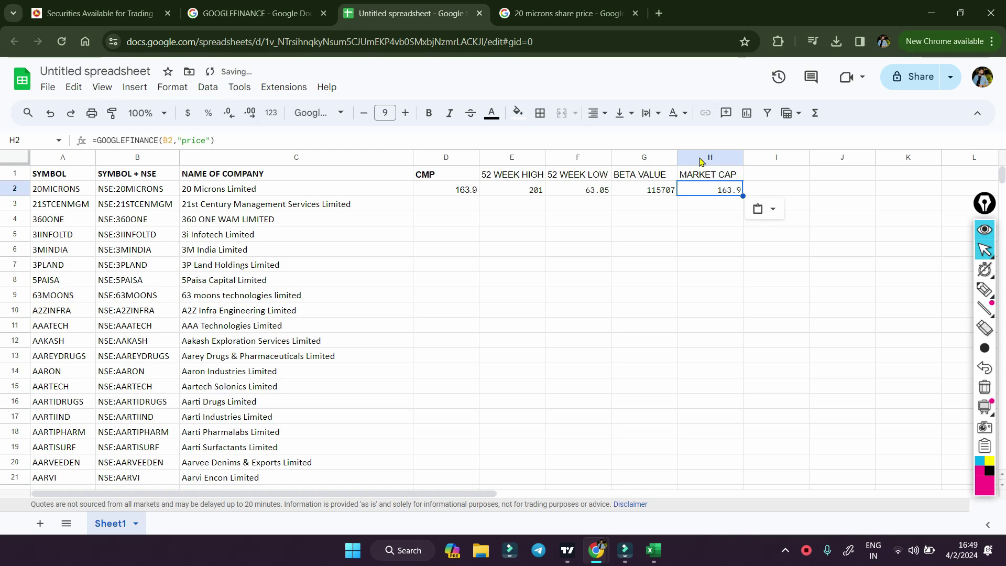
- Find the market capitalization attribute on the GOOGLEFINANCE help page and change the attribute of the H2 formula to "marketcap"
{"action": "left_click", "coordinate": [306, 13]}
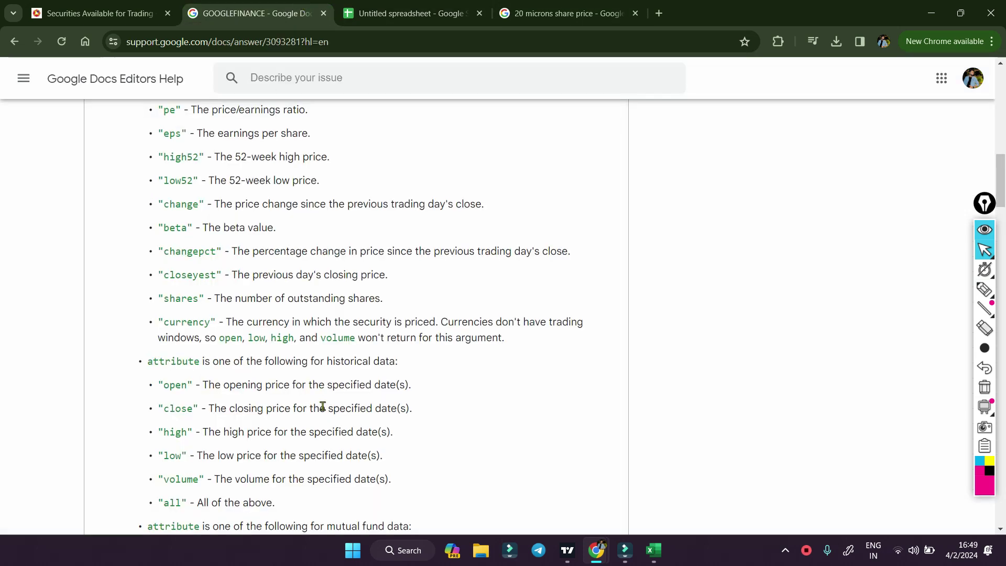
{"action": "scroll", "coordinate": [323, 405], "scroll_direction": "up", "scroll_amount": 1}
{"action": "scroll", "coordinate": [323, 406], "scroll_direction": "up", "scroll_amount": 4}
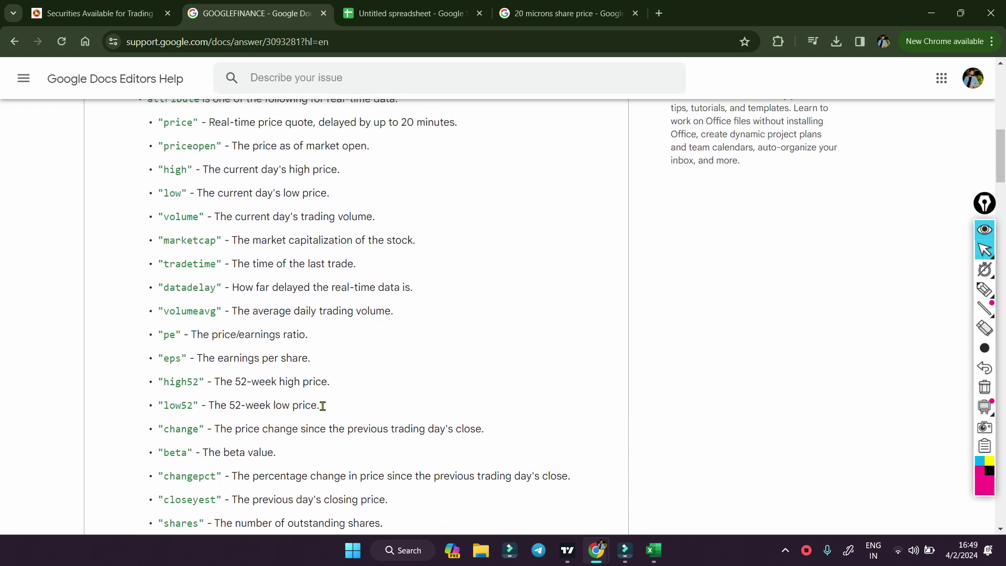
{"action": "left_click", "coordinate": [408, 13]}
{"action": "left_click", "coordinate": [204, 141]}
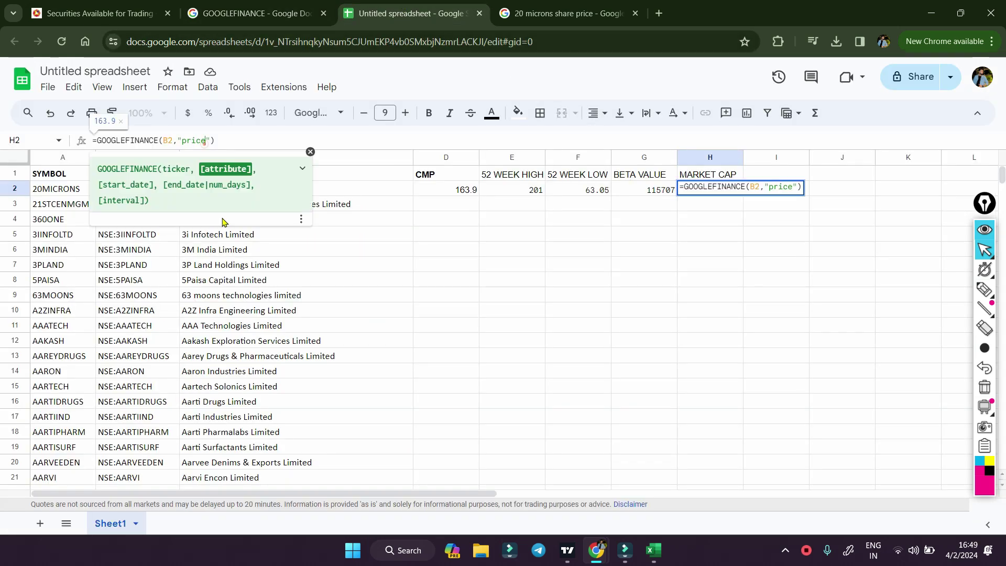
{"action": "key", "text": "BackSpace"}
{"action": "key", "text": "BackSpace"}
{"action": "key", "text": "BackSpace"}
{"action": "key", "text": "BackSpace"}
{"action": "key", "text": "BackSpace"}
{"action": "type", "text": "marketcap"}
{"action": "key", "text": "Return"}
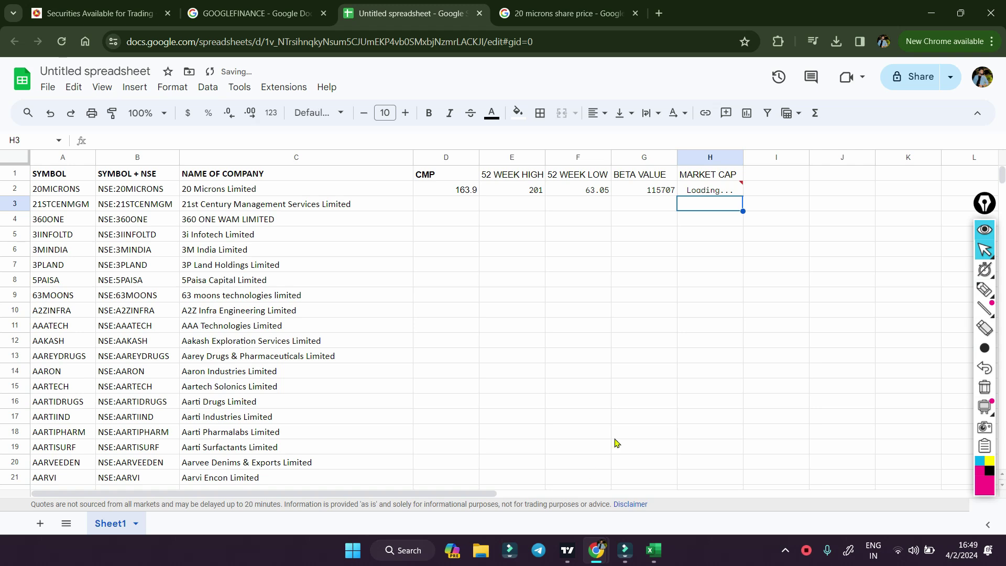
{"action": "left_click", "coordinate": [708, 193]}
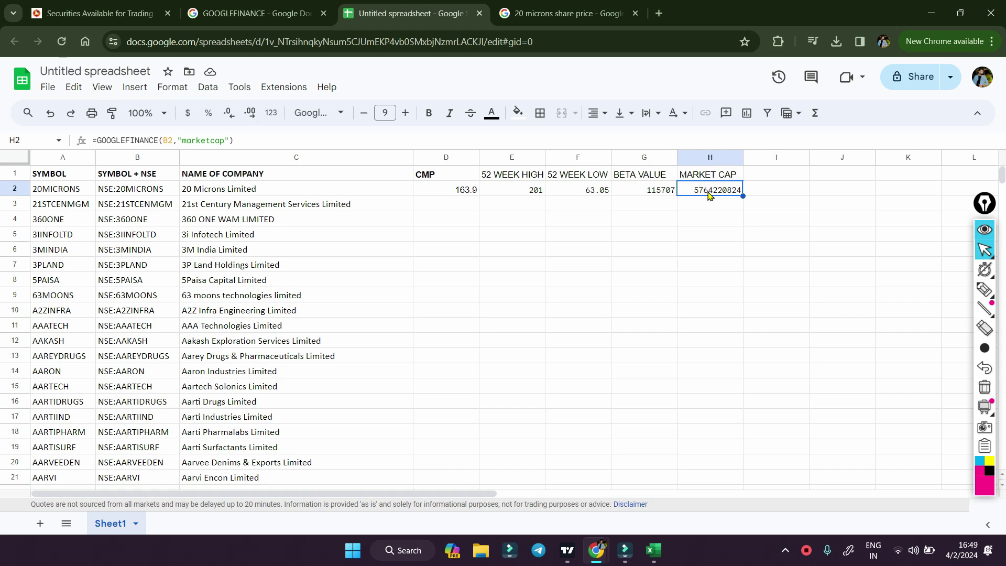
- Make the headers in E1:H1 bold, from 52 WEEK HIGH through MARKET CAP
{"action": "left_click", "coordinate": [508, 177]}
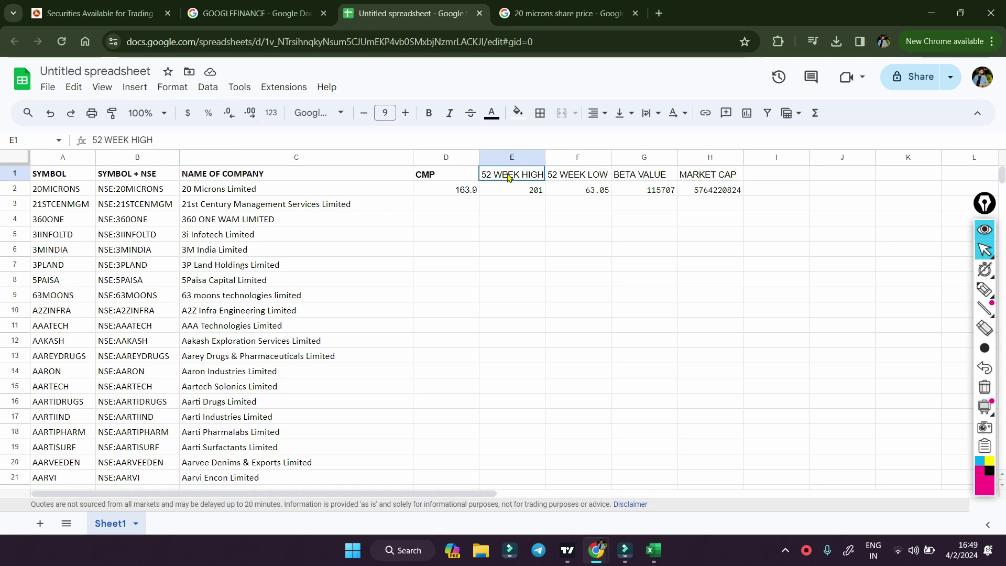
{"action": "key", "text": "shift+Right"}
{"action": "key", "text": "shift+Right"}
{"action": "key", "text": "shift+Right"}
{"action": "key", "text": "ctrl+b"}
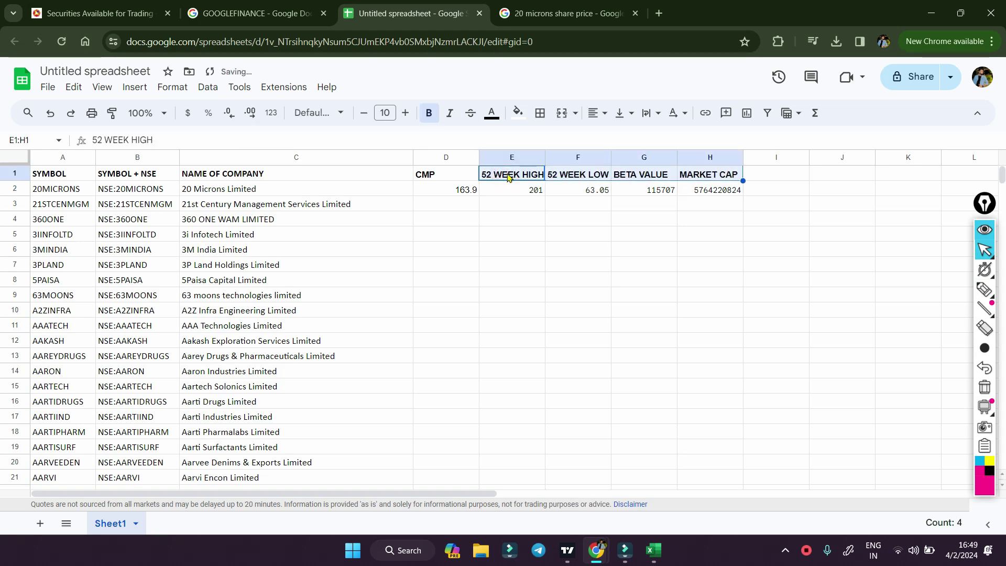
- Review the sample usage and syntax on the GOOGLEFINANCE help page and compare them with the CMP formula in D2
{"action": "left_click", "coordinate": [246, 8]}
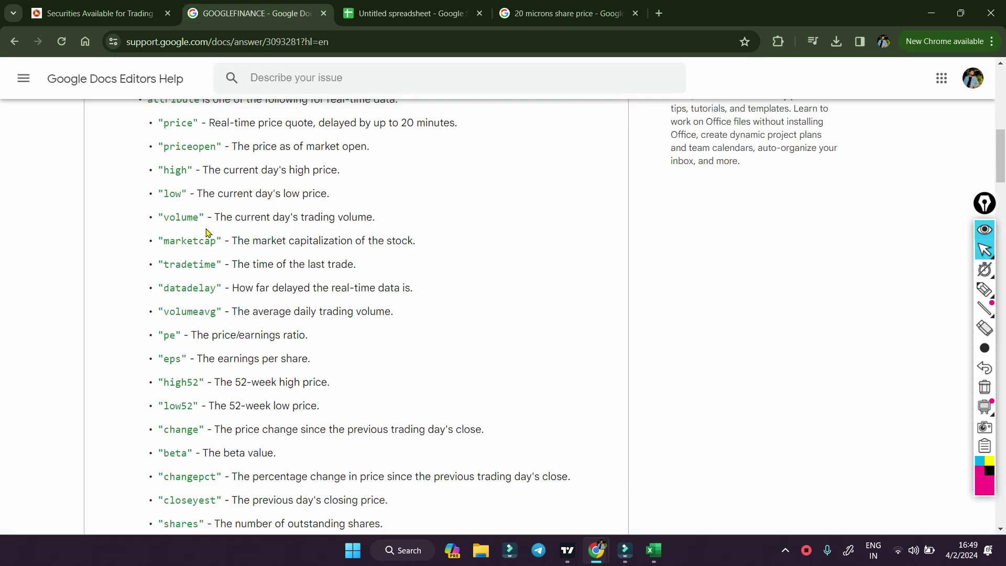
{"action": "scroll", "coordinate": [205, 232], "scroll_direction": "up", "scroll_amount": 10}
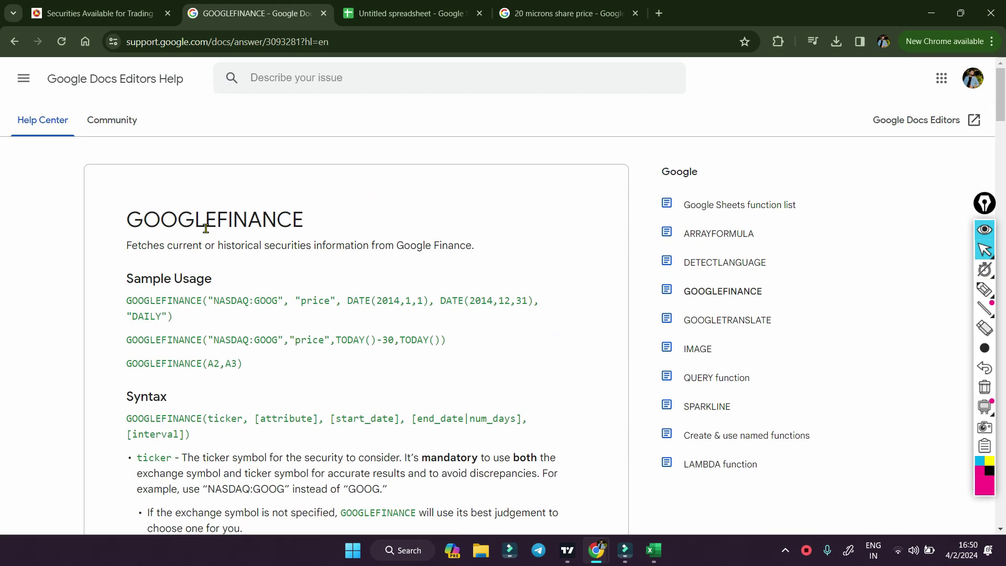
{"action": "scroll", "coordinate": [205, 228], "scroll_direction": "down", "scroll_amount": 1}
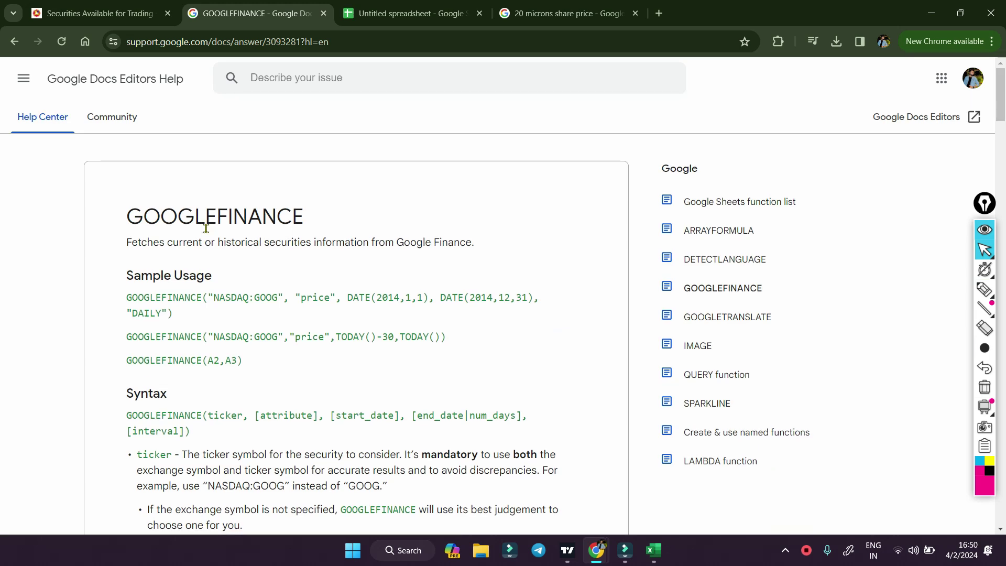
{"action": "scroll", "coordinate": [206, 229], "scroll_direction": "down", "scroll_amount": 2}
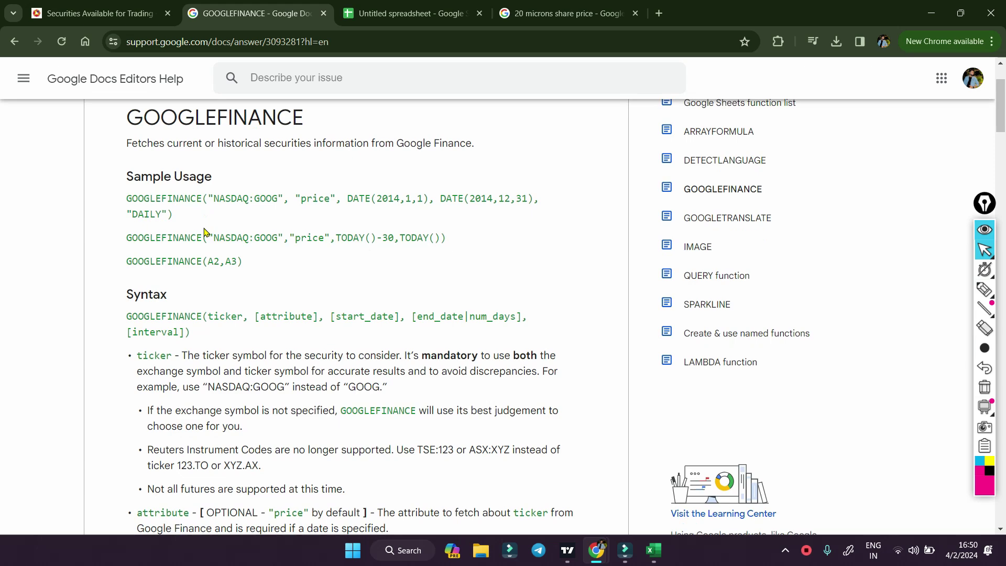
{"action": "left_click_drag", "start_coordinate": [127, 241], "coordinate": [233, 237]}
{"action": "left_click", "coordinate": [288, 263]}
{"action": "key", "text": "ctrl+Tab"}
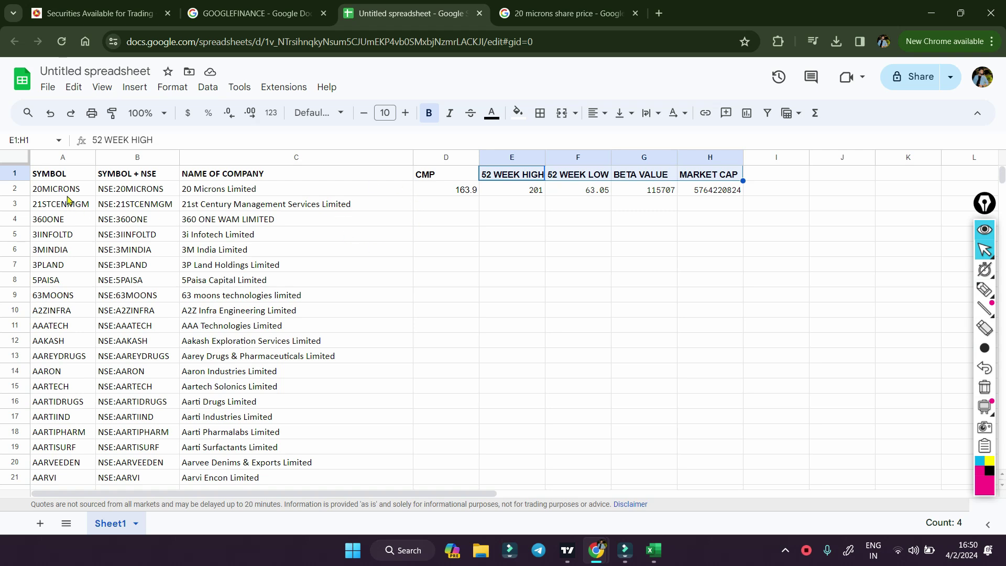
{"action": "left_click", "coordinate": [459, 204]}
{"action": "left_click", "coordinate": [526, 254]}
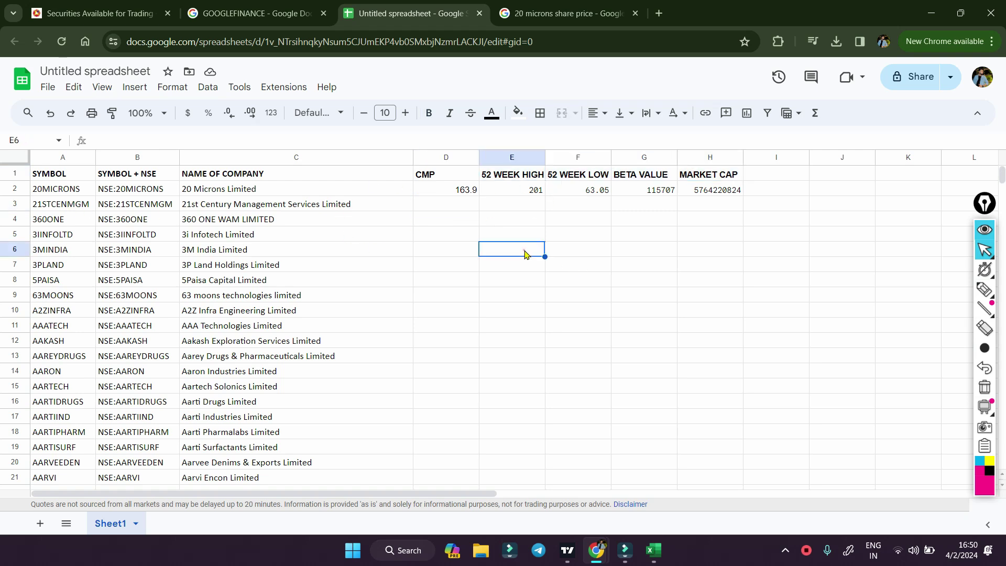
{"action": "left_click", "coordinate": [454, 189]}
{"action": "left_click_drag", "start_coordinate": [95, 140], "coordinate": [172, 140]}
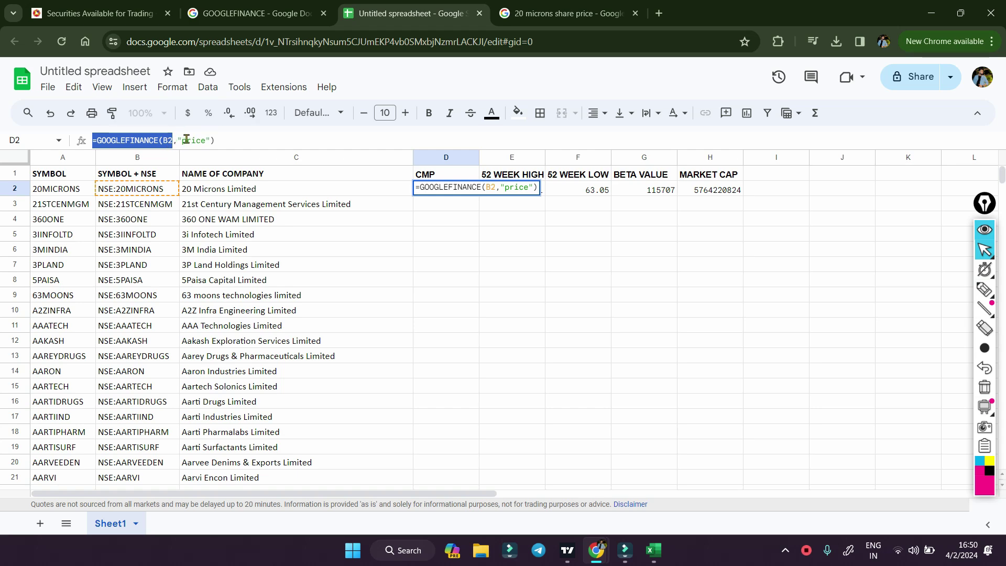
- Look through the real-time attributes listed on the GOOGLEFINANCE help page and return to the spreadsheet
{"action": "left_click", "coordinate": [257, 13]}
{"action": "scroll", "coordinate": [198, 314], "scroll_direction": "down", "scroll_amount": 5}
{"action": "scroll", "coordinate": [198, 314], "scroll_direction": "down", "scroll_amount": 1}
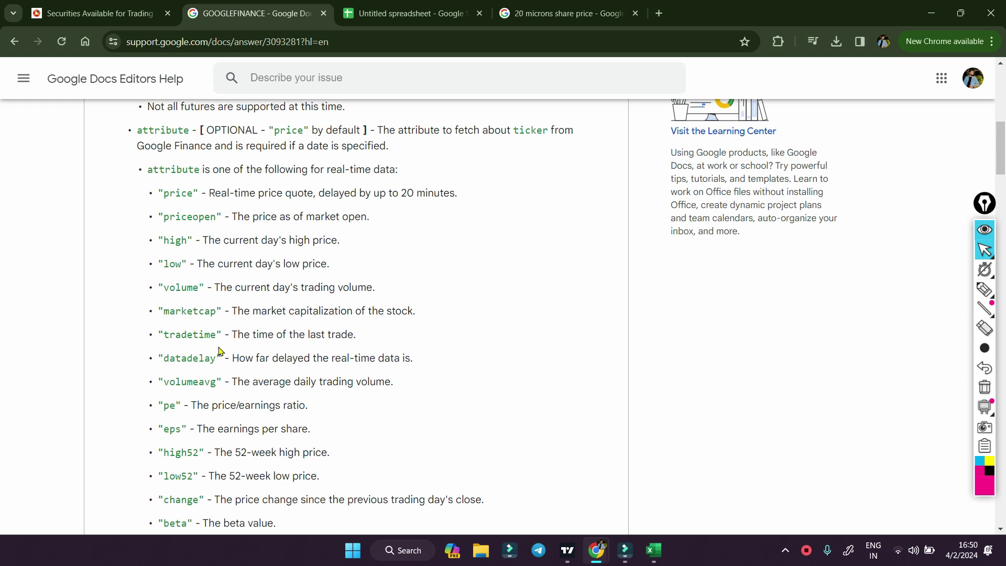
{"action": "scroll", "coordinate": [220, 352], "scroll_direction": "down", "scroll_amount": 1}
{"action": "scroll", "coordinate": [242, 315], "scroll_direction": "down", "scroll_amount": 2}
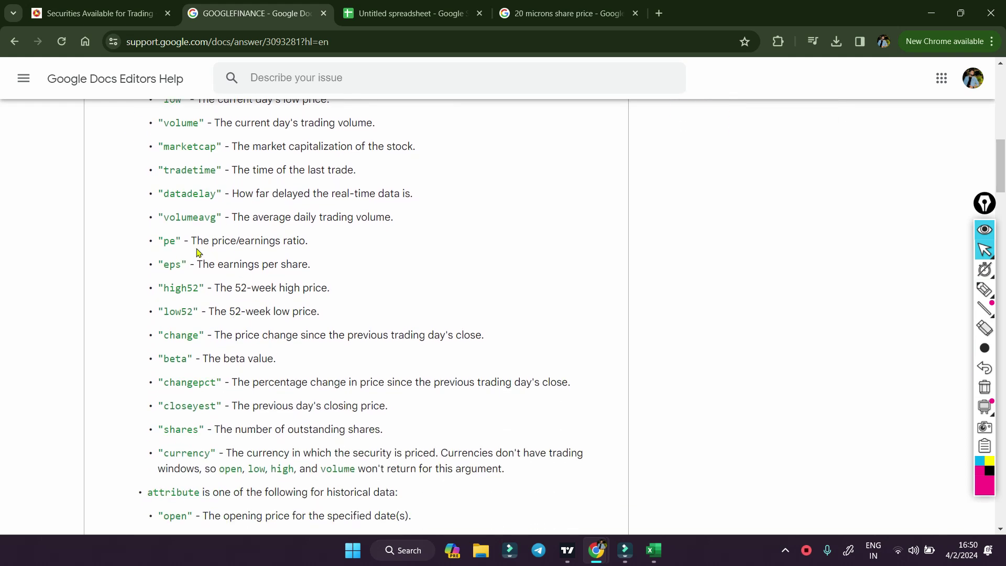
{"action": "left_click", "coordinate": [411, 13]}
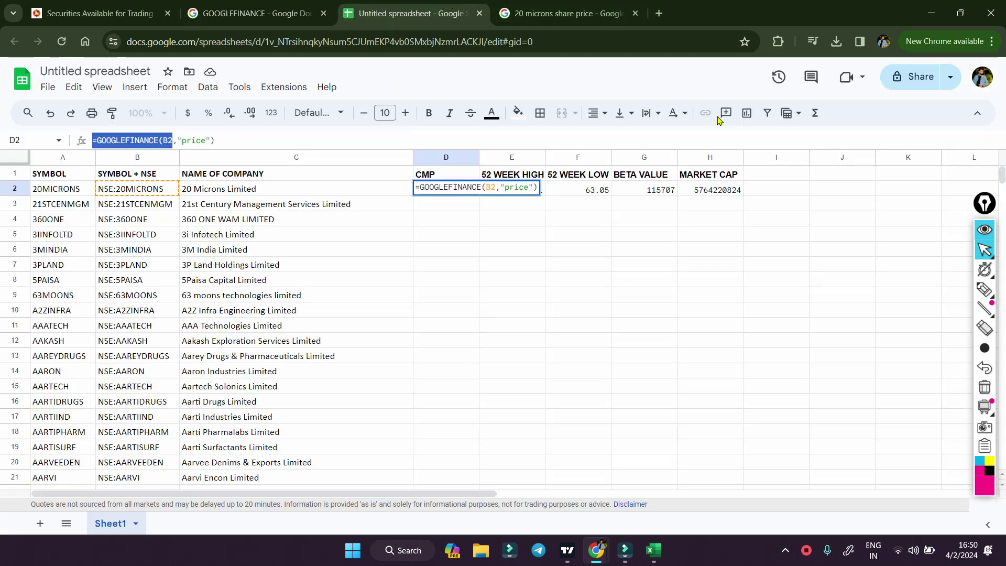
- Enter the header EPS in I1 and paste the copied GOOGLEFINANCE price formula for B2 into I2
{"action": "left_click", "coordinate": [691, 246]}
{"action": "left_click", "coordinate": [773, 174]}
{"action": "type", "text": "EPS"}
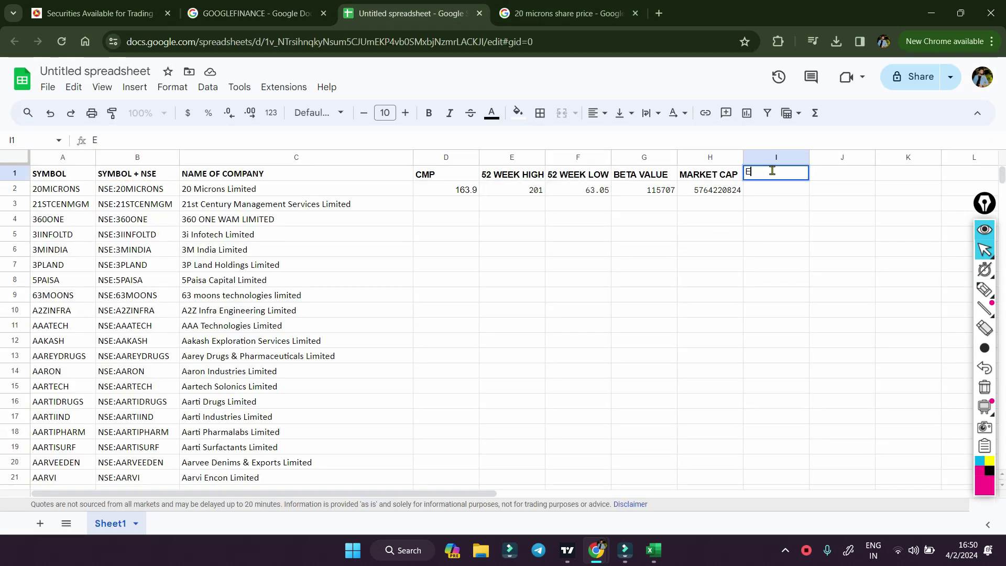
{"action": "key", "text": "Return"}
{"action": "type", "text": "=GOOGLEFINANCE(B2,\"price\")"}
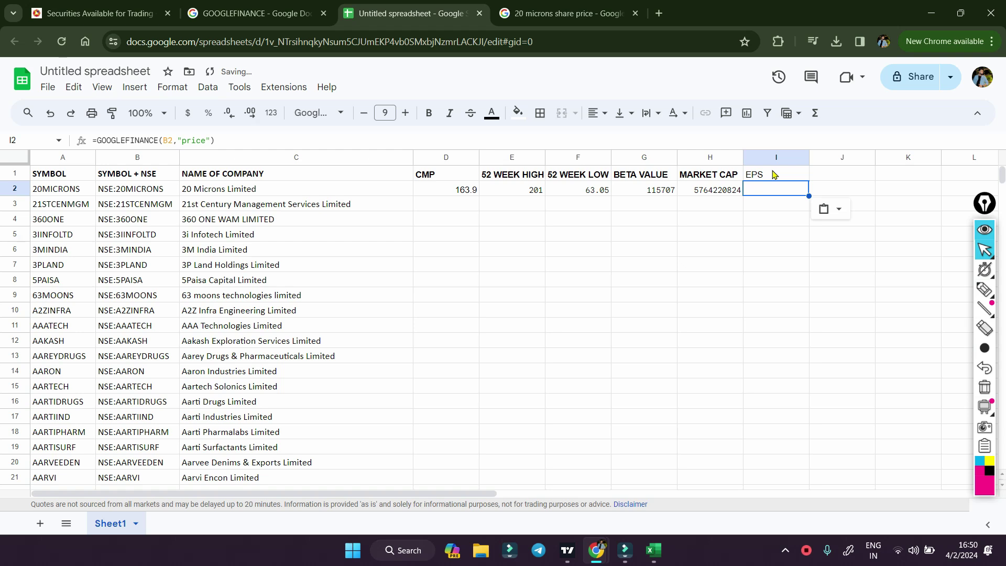
- Change the attribute of the GOOGLEFINANCE formula in I2 to "eps"
{"action": "left_click", "coordinate": [200, 137]}
{"action": "key", "text": "BackSpace"}
{"action": "key", "text": "BackSpace"}
{"action": "key", "text": "BackSpace"}
{"action": "key", "text": "BackSpace"}
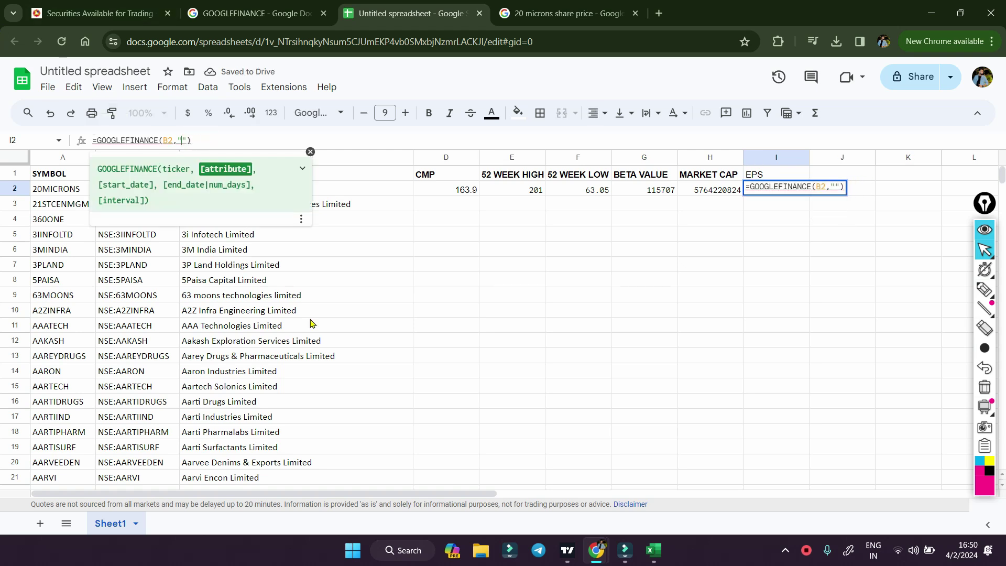
{"action": "type", "text": "eps"}
{"action": "key", "text": "Return"}
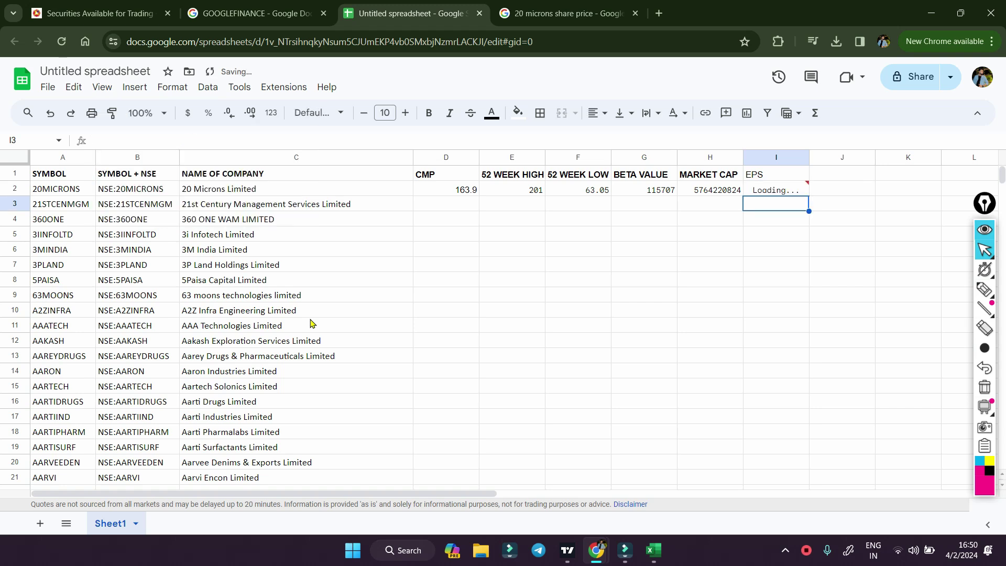
- Make the EPS header in I1 bold to match the other column headers
{"action": "left_click", "coordinate": [785, 190]}
{"action": "left_click", "coordinate": [765, 173]}
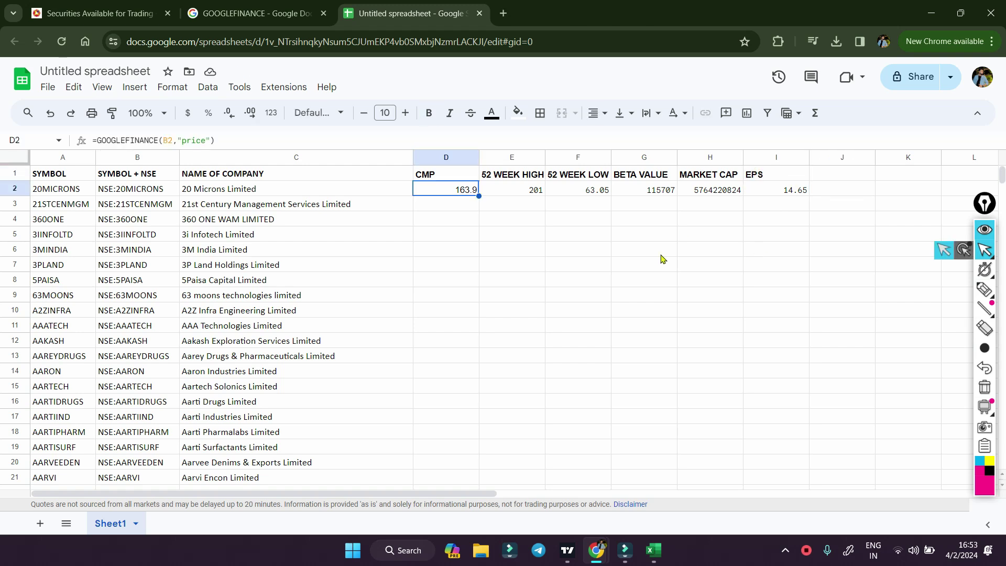
{"action": "left_click", "coordinate": [611, 258]}
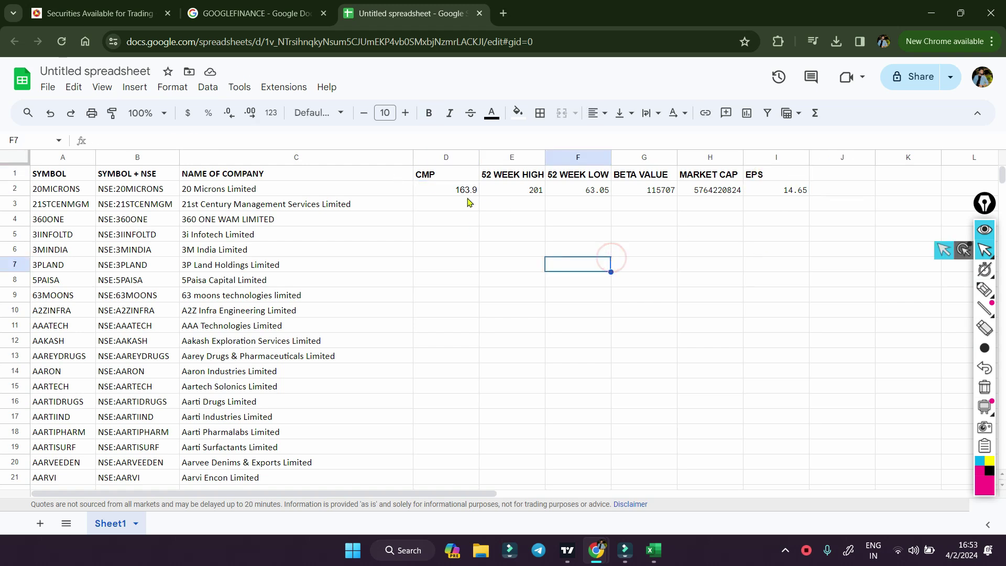
- Fill the GOOGLEFINANCE formulas in D2:I2 down through every stock row of the list
{"action": "left_click", "coordinate": [448, 198]}
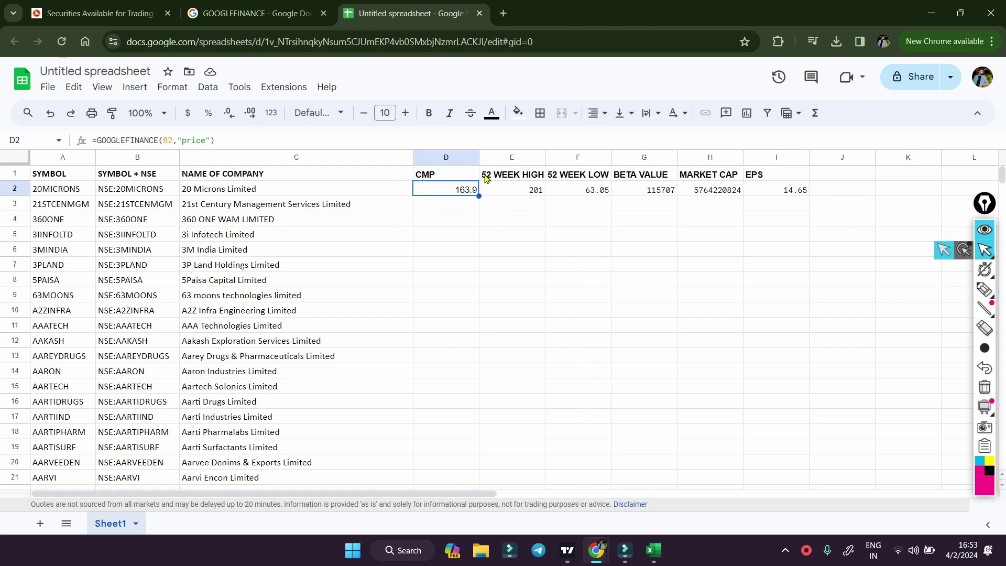
{"action": "scroll", "coordinate": [112, 361], "scroll_direction": "down", "scroll_amount": 20}
{"action": "scroll", "coordinate": [110, 363], "scroll_direction": "up", "scroll_amount": 20}
{"action": "key", "text": "shift+Right"}
{"action": "key", "text": "shift+Right"}
{"action": "key", "text": "shift+Right"}
{"action": "key", "text": "shift+Right"}
{"action": "key", "text": "shift+Right"}
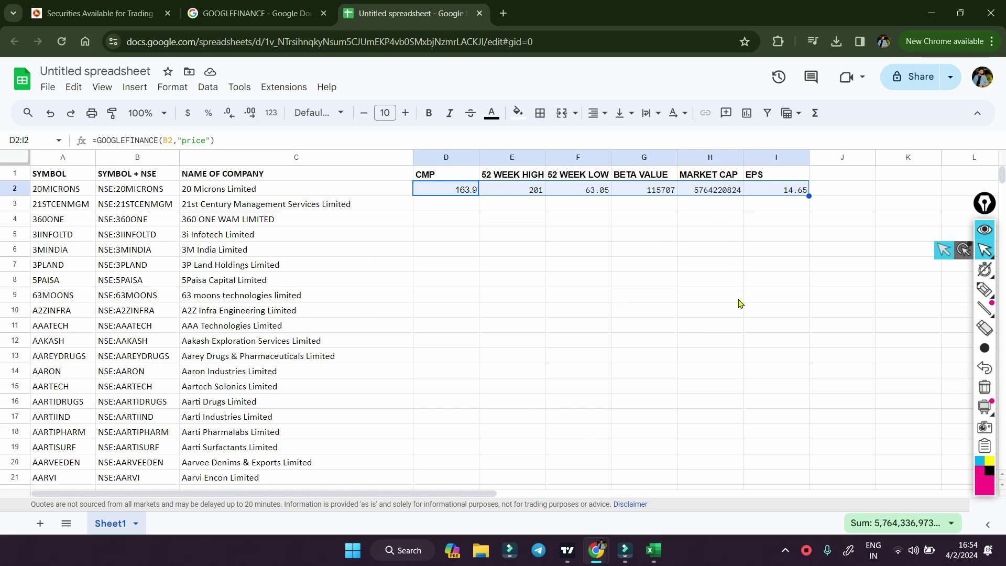
{"action": "double_click", "coordinate": [809, 195]}
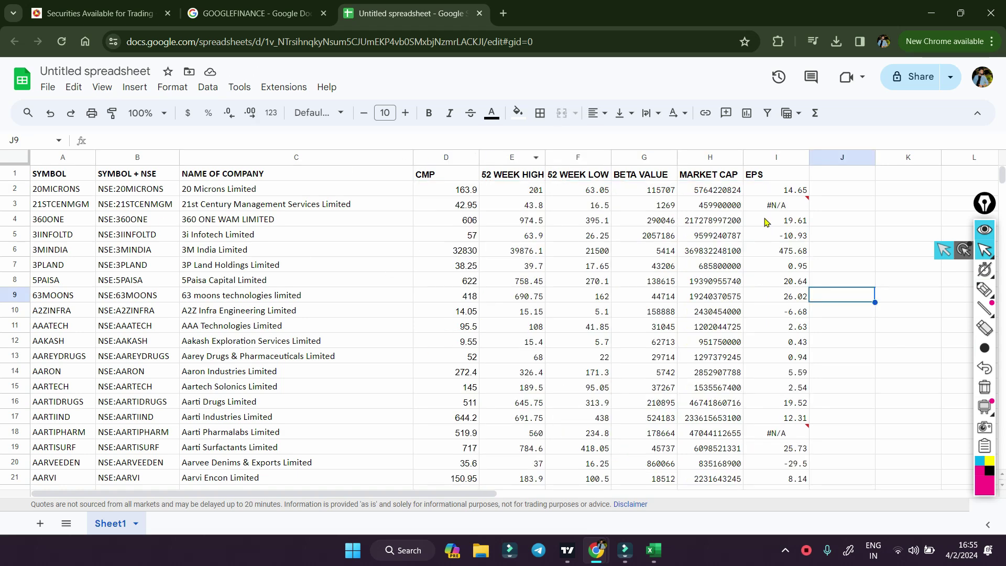
- Check the error detail of the EPS cell I3 and review the fetched data down to the last stock row
{"action": "left_click", "coordinate": [775, 205]}
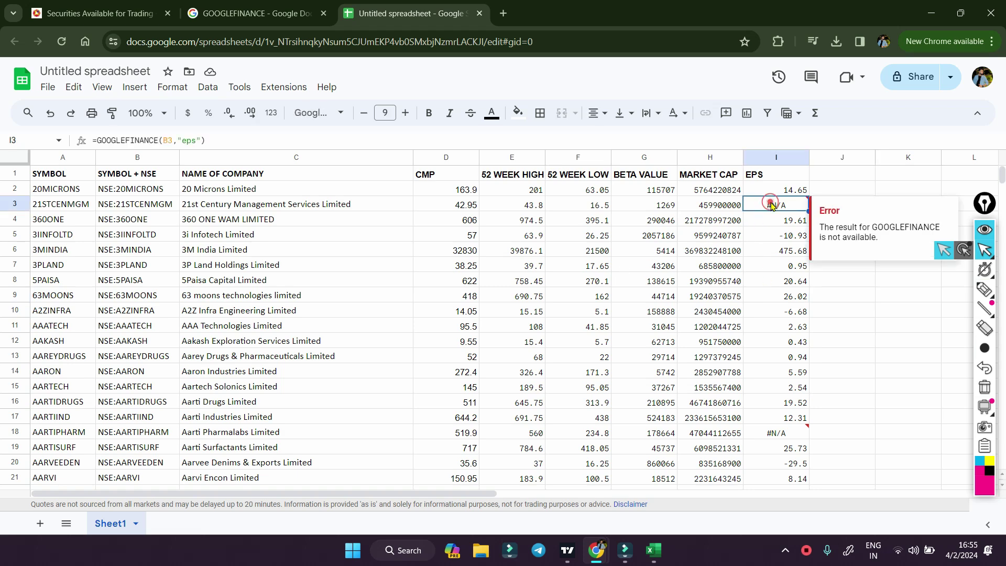
{"action": "left_click", "coordinate": [763, 251]}
{"action": "scroll", "coordinate": [702, 337], "scroll_direction": "down", "scroll_amount": 20}
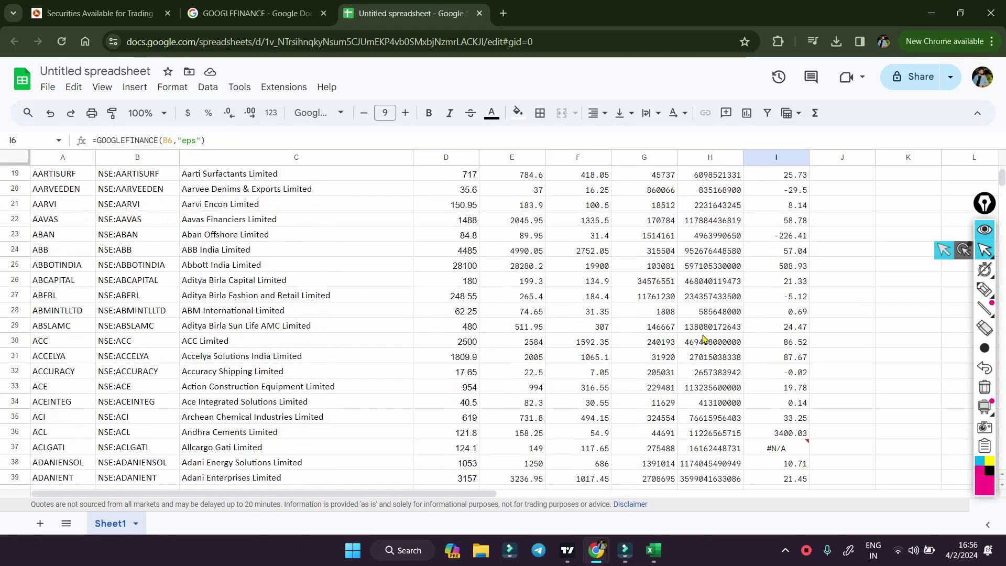
{"action": "scroll", "coordinate": [703, 337], "scroll_direction": "down", "scroll_amount": 20}
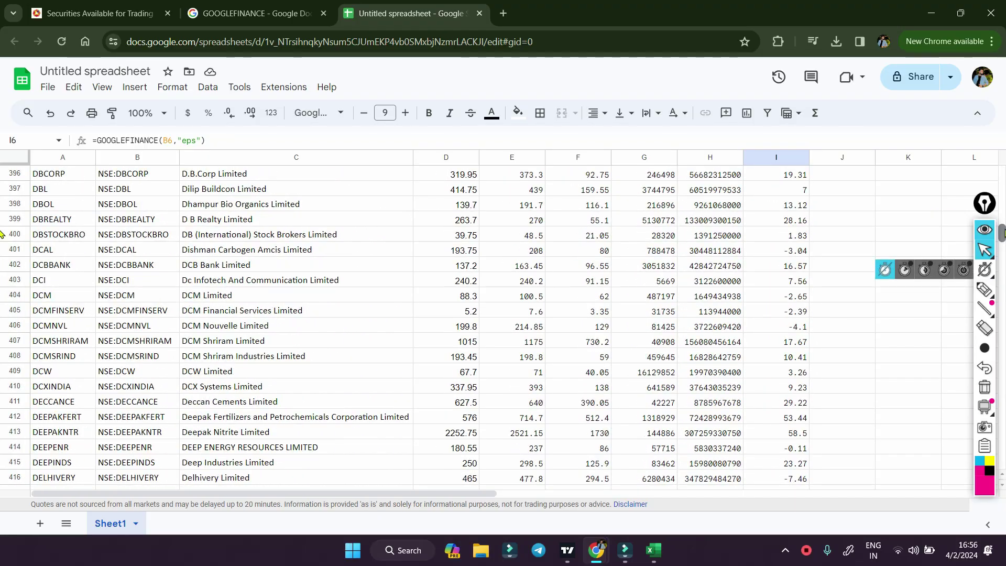
{"action": "scroll", "coordinate": [2, 296], "scroll_direction": "down", "scroll_amount": 20}
{"action": "scroll", "coordinate": [1, 466], "scroll_direction": "down", "scroll_amount": 3}
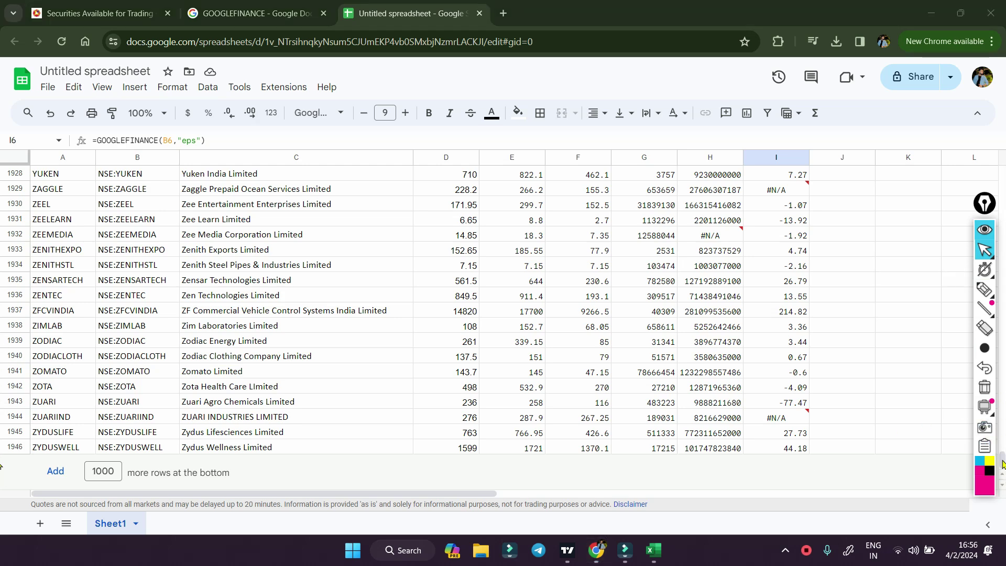
{"action": "mouse_move", "coordinate": [992, 318]}
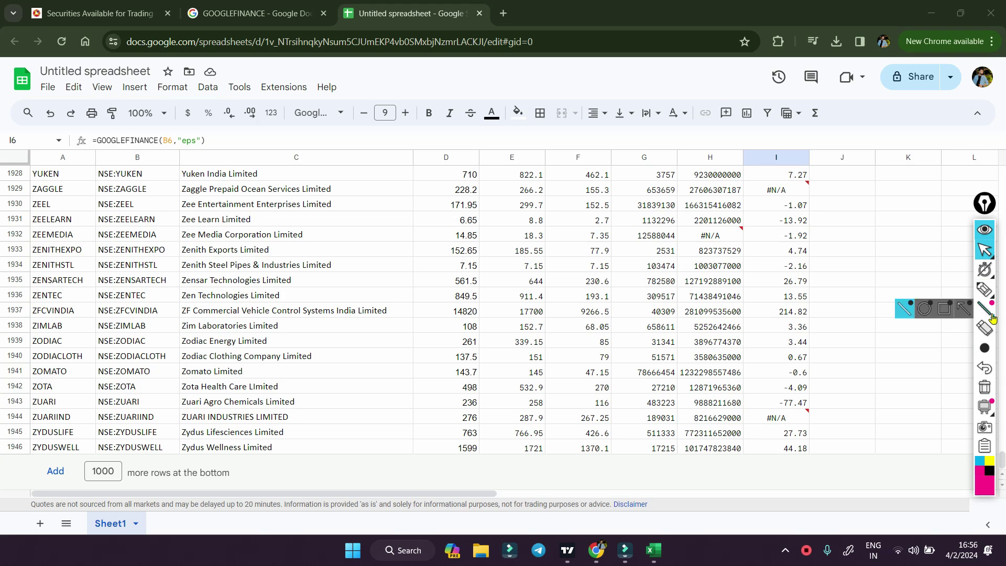